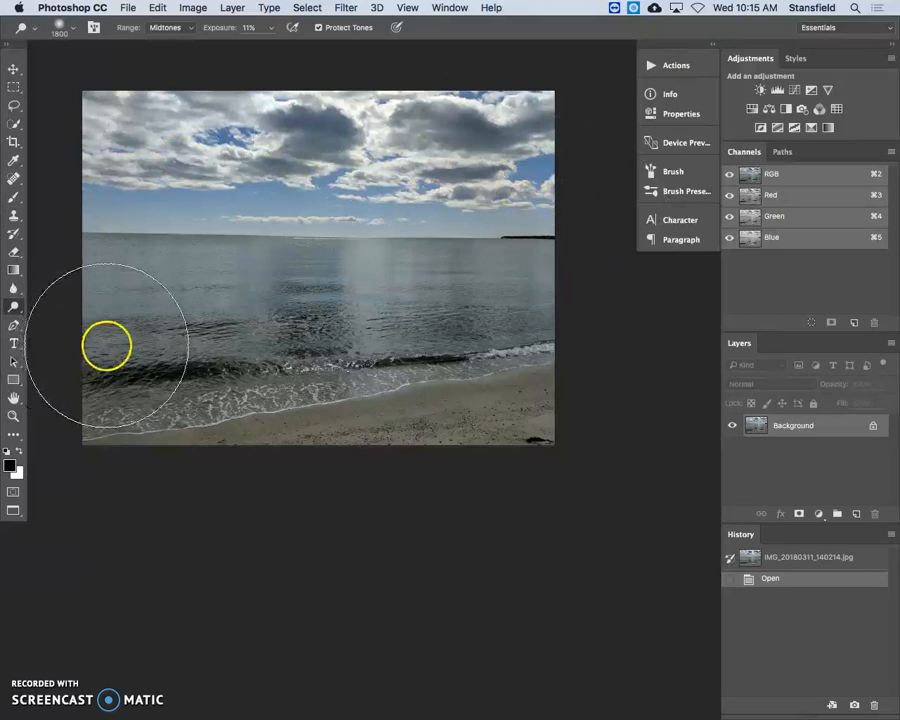
pyautogui.click(187, 7)
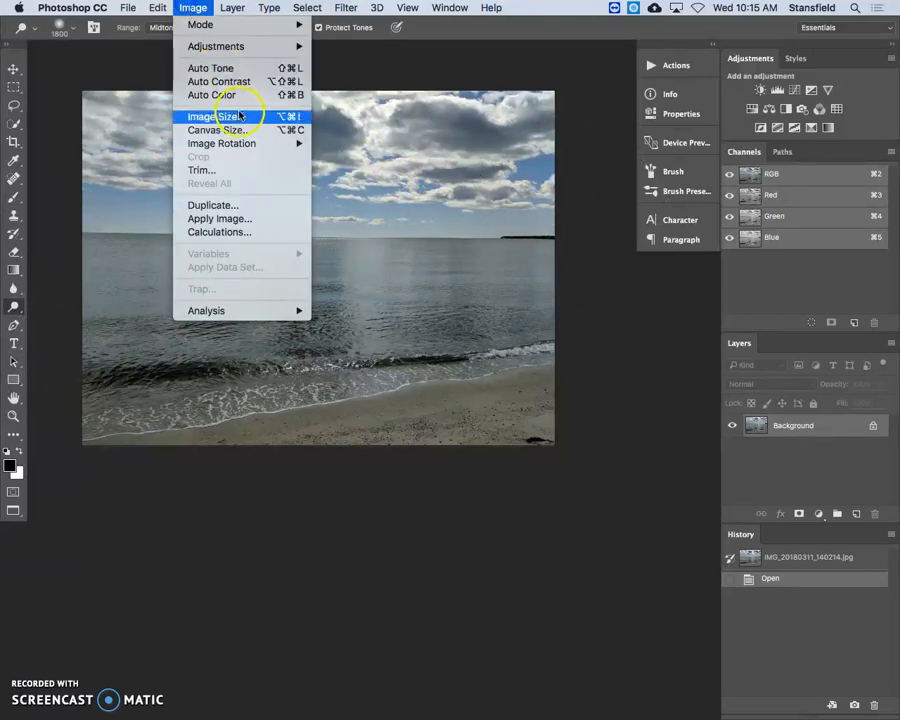
pyautogui.moveTo(297, 46)
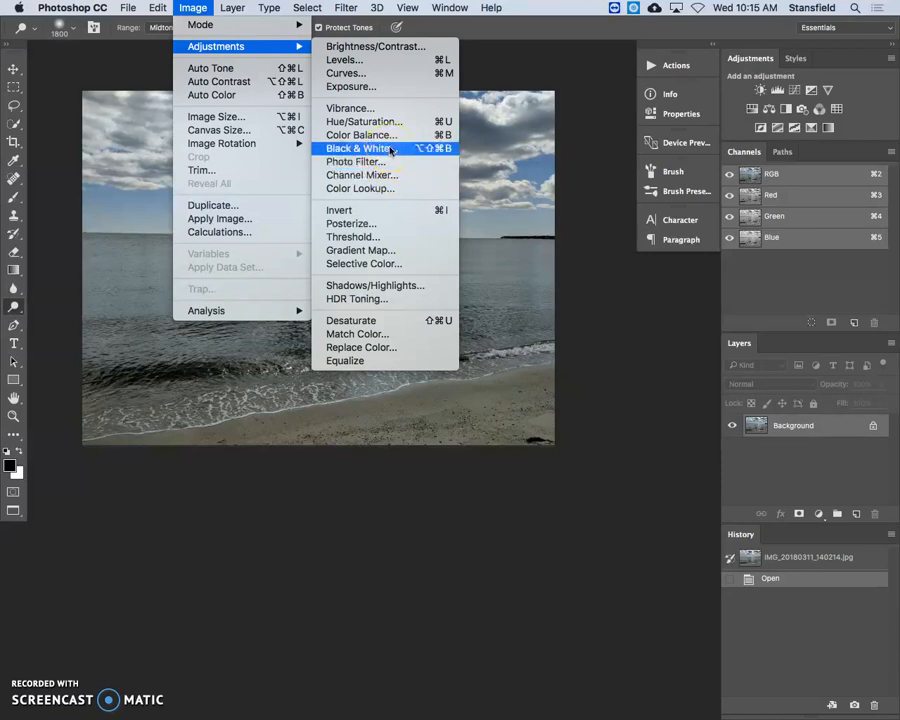
pyautogui.click(192, 8)
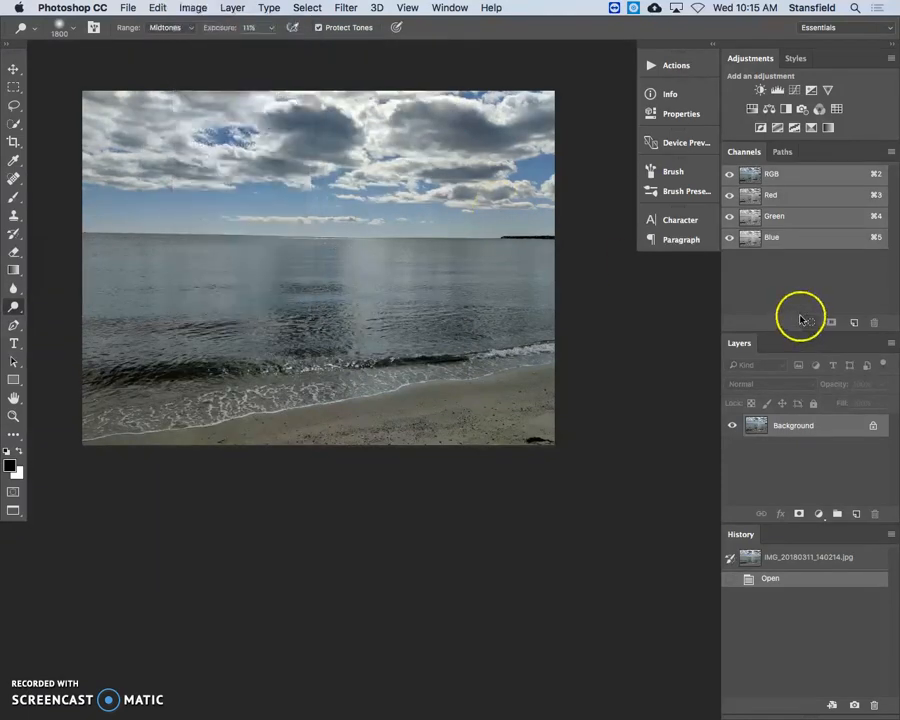
# Duplicate the Background layer and name the copy "edit"
pyautogui.moveTo(846, 428); pyautogui.dragTo(820, 424)
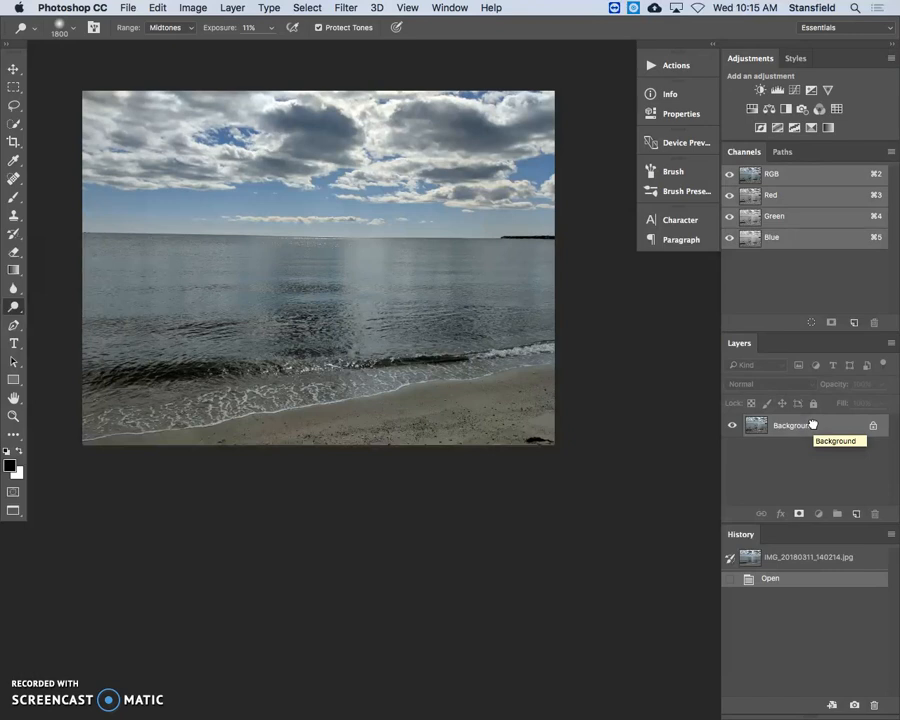
pyautogui.press('super+j')
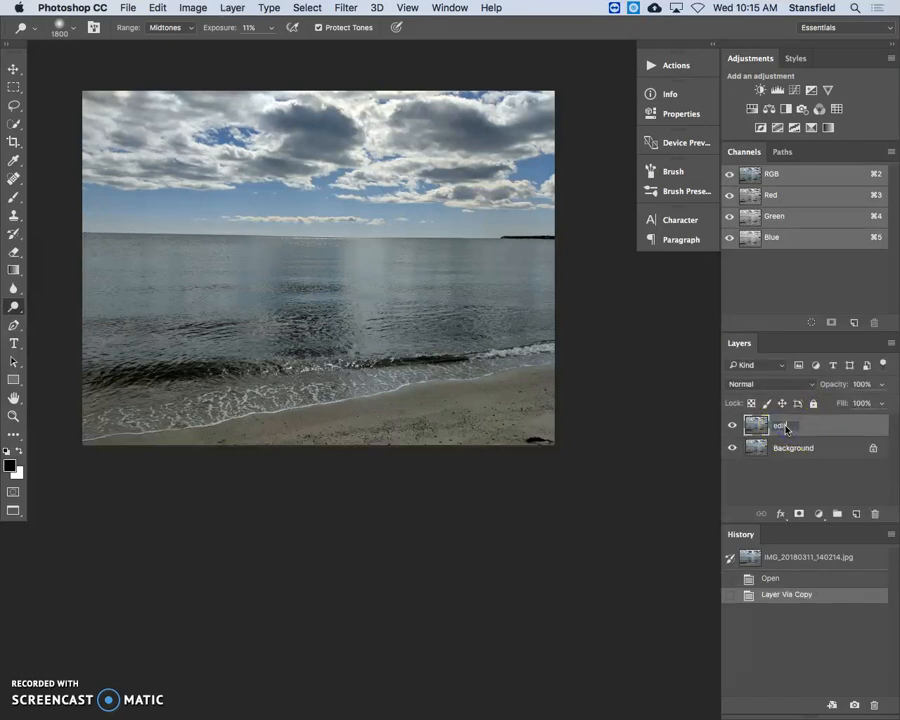
pyautogui.press('Return')
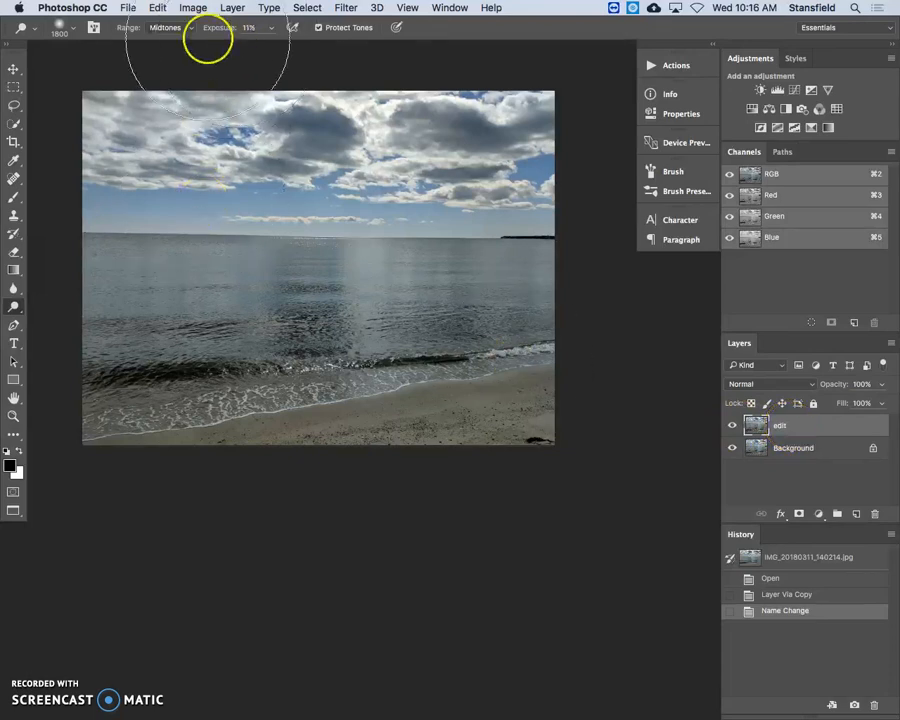
# Start a Black & White adjustment on the edit layer
pyautogui.click(191, 7)
pyautogui.moveTo(200, 46)
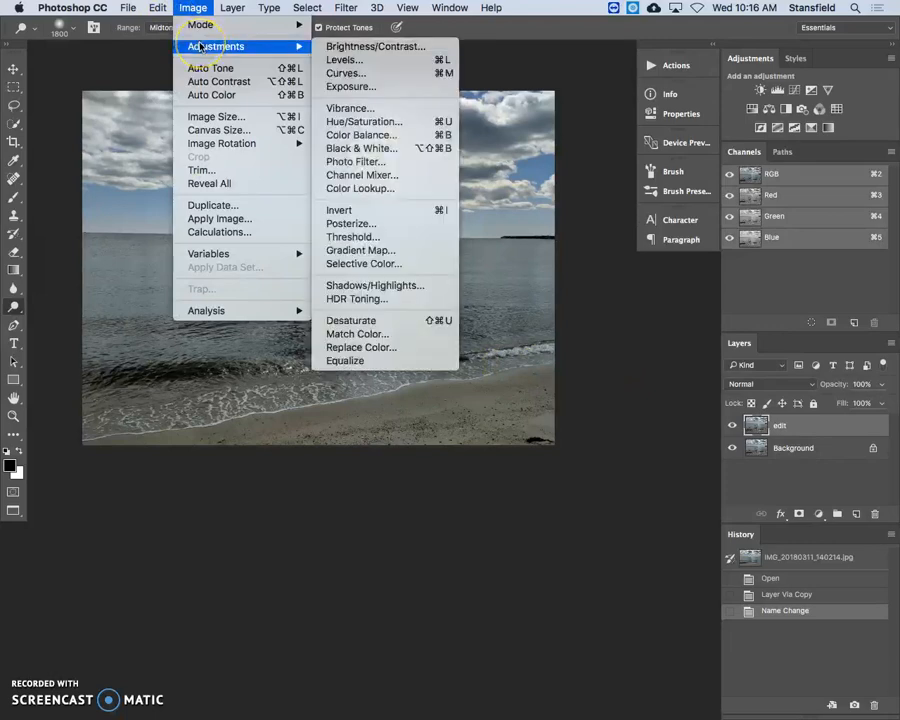
pyautogui.click(412, 148)
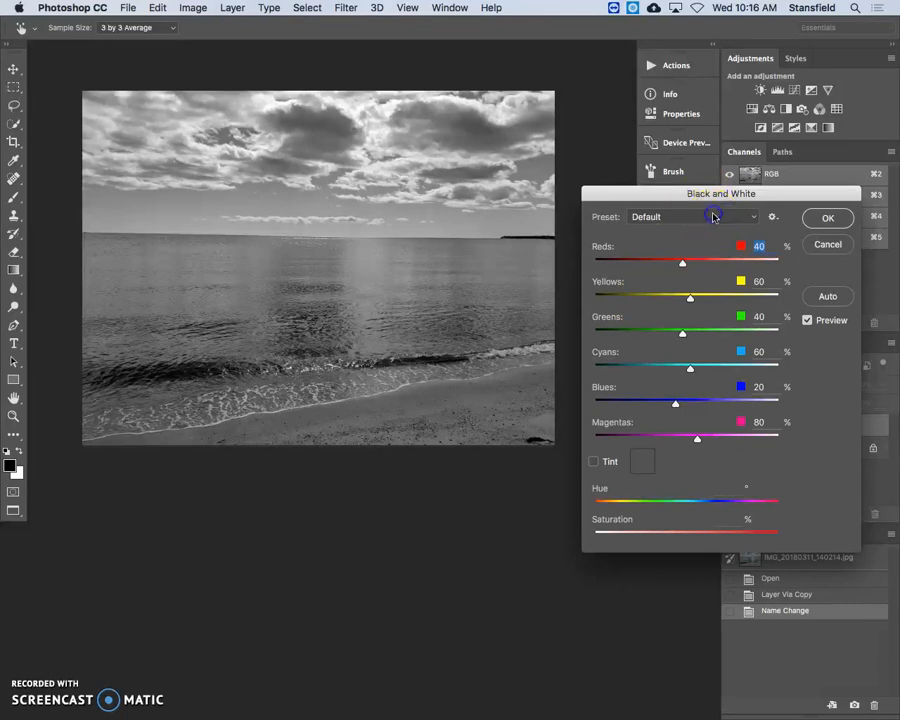
# Try the Yellow Filter, Red Filter and High Contrast Red Filter presets, compare with the unadjusted image, and return to Default
pyautogui.click(745, 220)
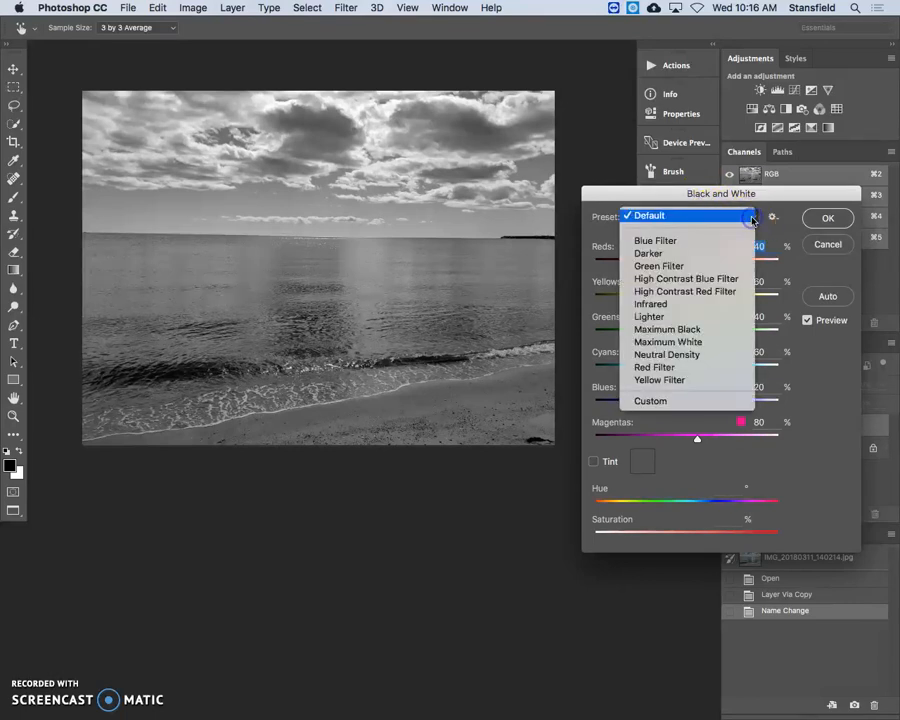
pyautogui.click(680, 380)
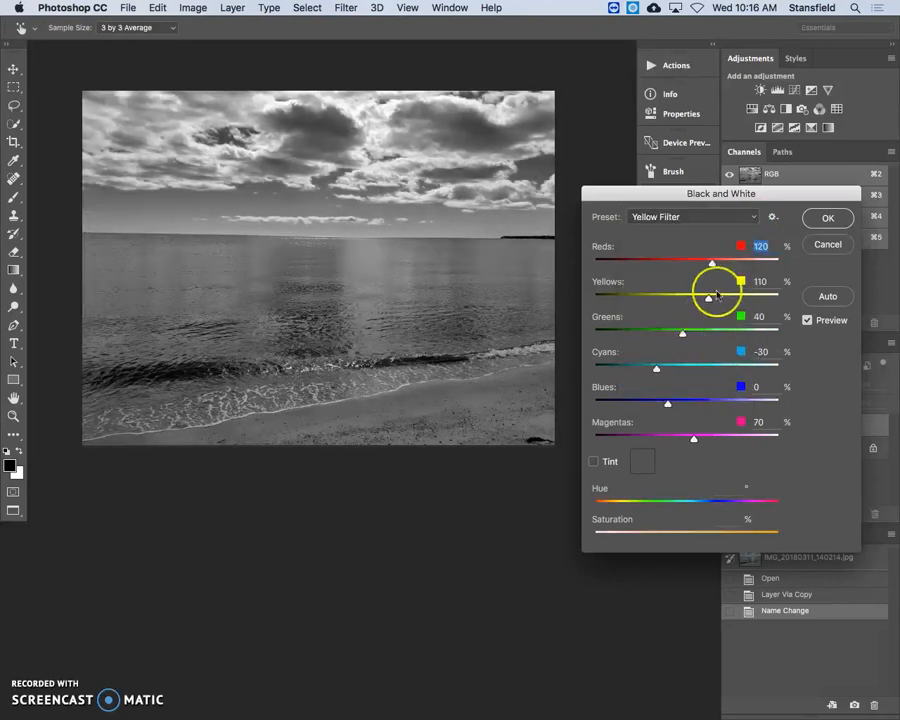
pyautogui.click(754, 216)
pyautogui.click(719, 201)
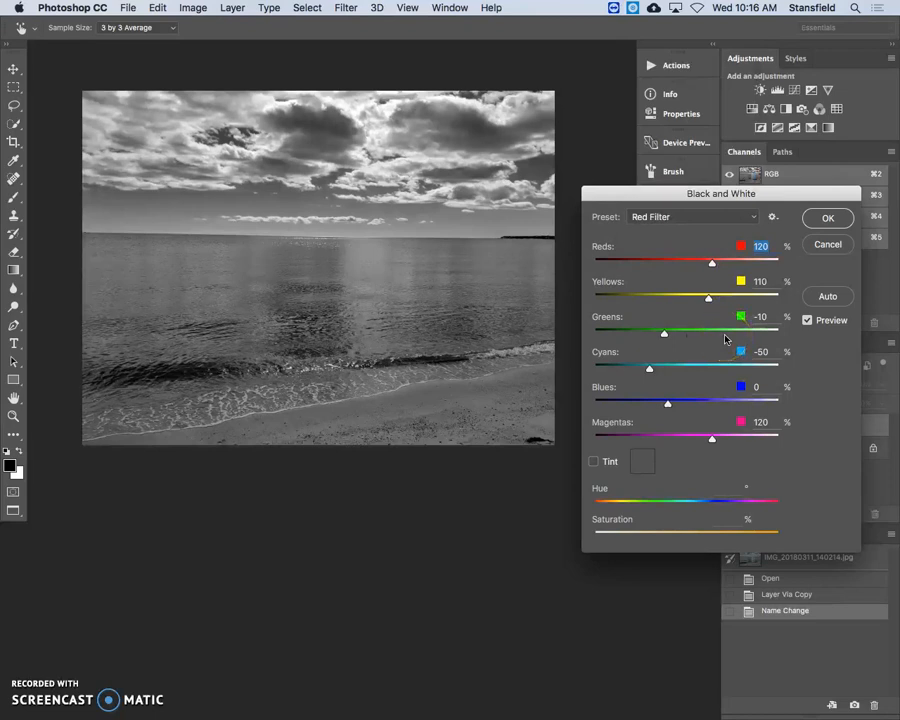
pyautogui.click(708, 216)
pyautogui.click(723, 140)
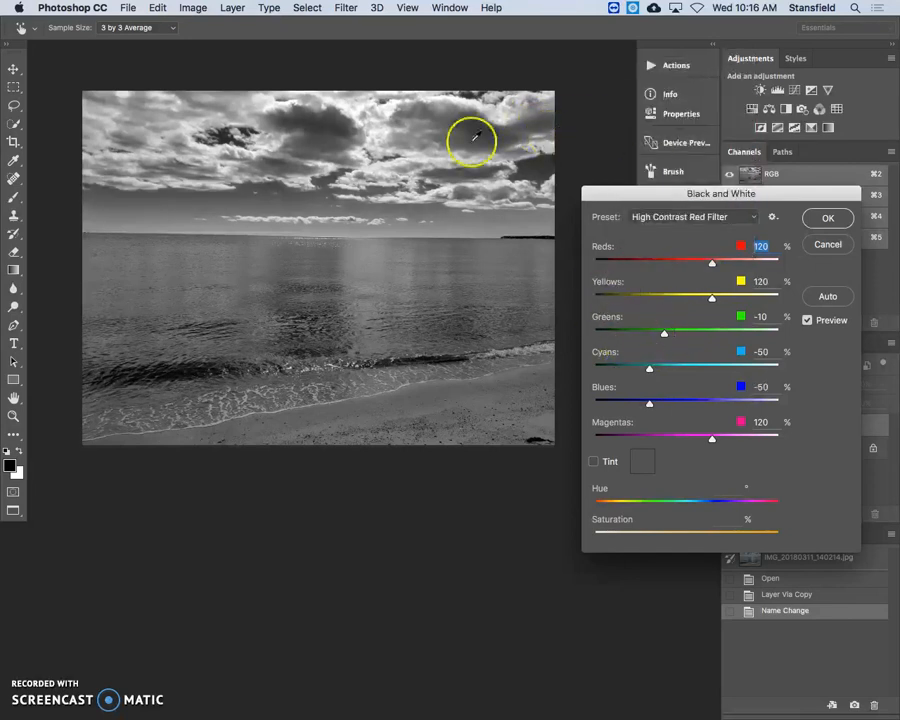
pyautogui.click(806, 322)
pyautogui.click(806, 322)
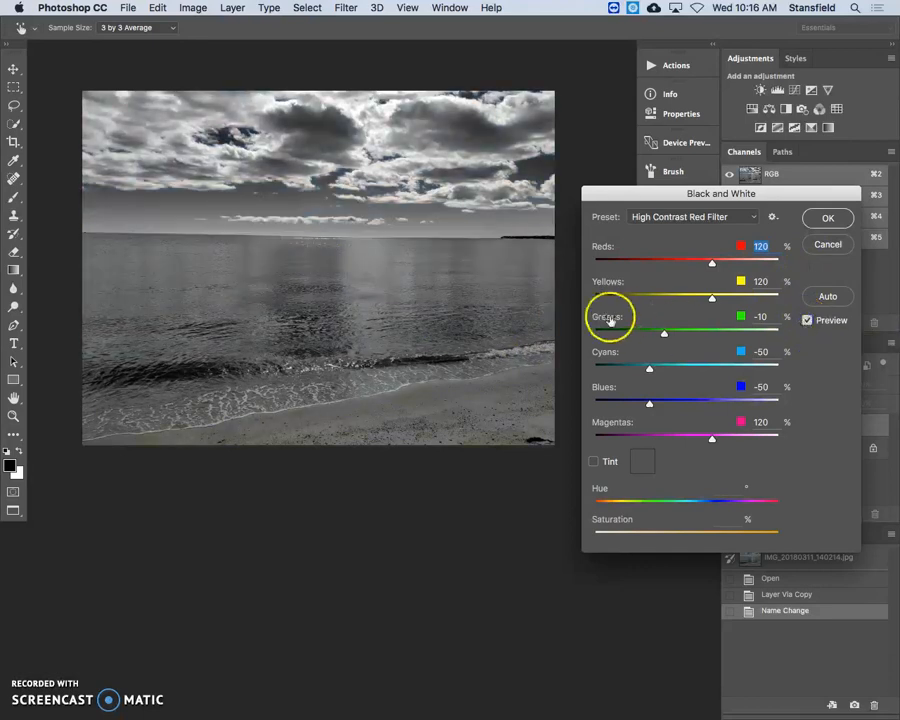
pyautogui.click(705, 216)
pyautogui.click(650, 150)
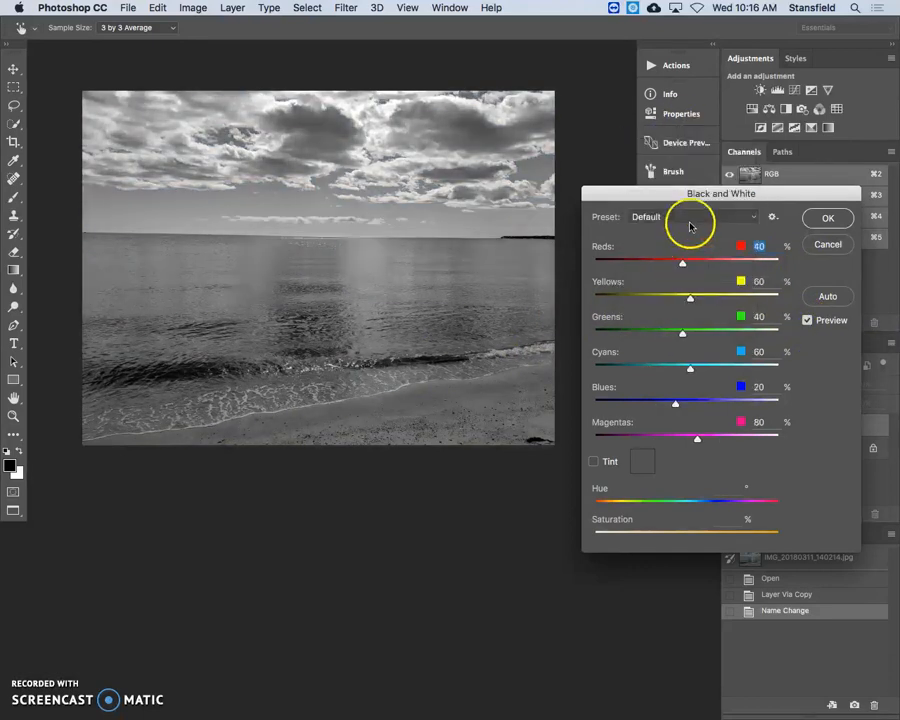
# Apply the black and white conversion with the High Contrast Red Filter preset
pyautogui.click(693, 217)
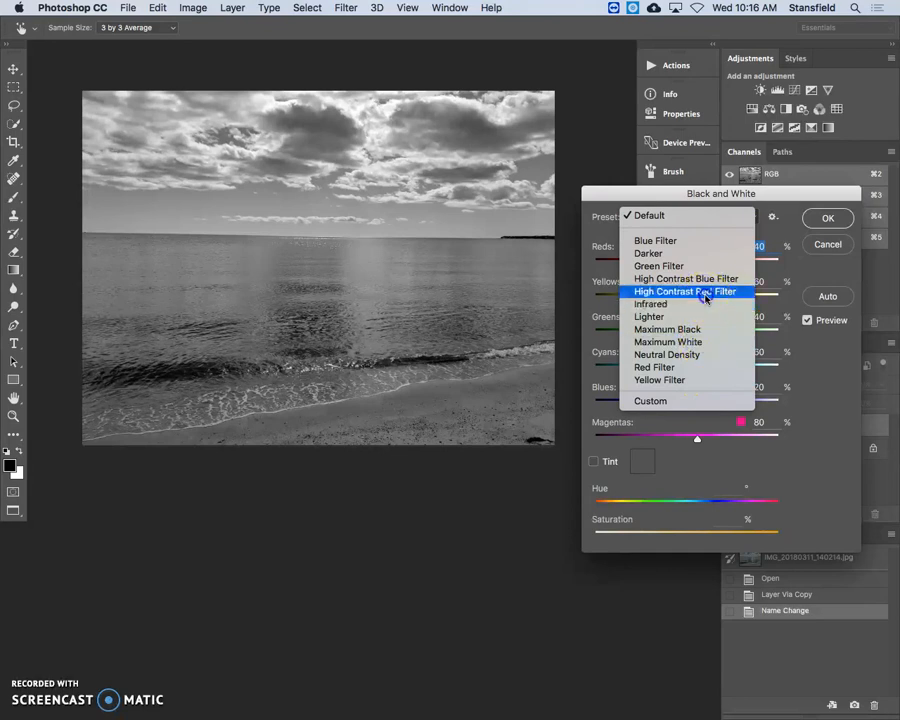
pyautogui.click(690, 291)
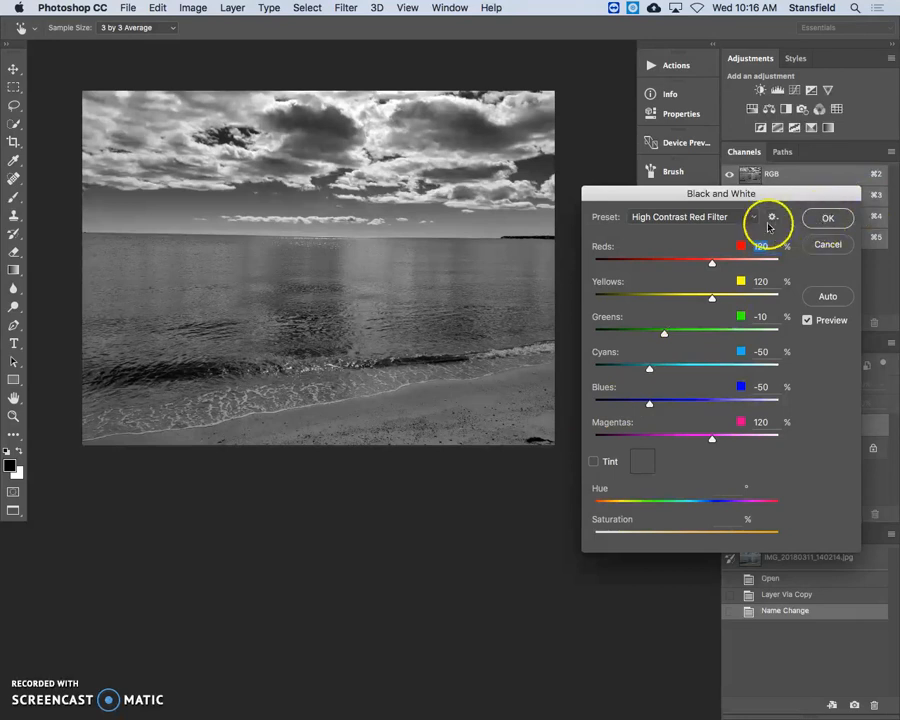
pyautogui.click(831, 219)
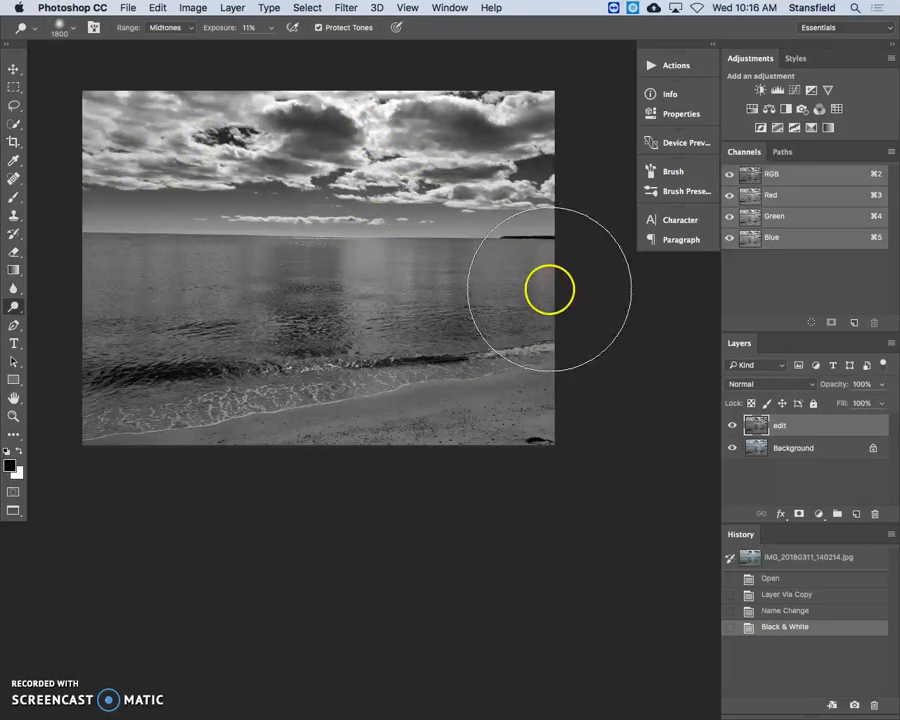
# Choose the Dodge tool and set its range to Highlights
pyautogui.moveTo(15, 308)
pyautogui.mouseDown()
pyautogui.moveTo(51, 311)
pyautogui.moveTo(74, 333)
pyautogui.moveTo(88, 306)
pyautogui.mouseUp()
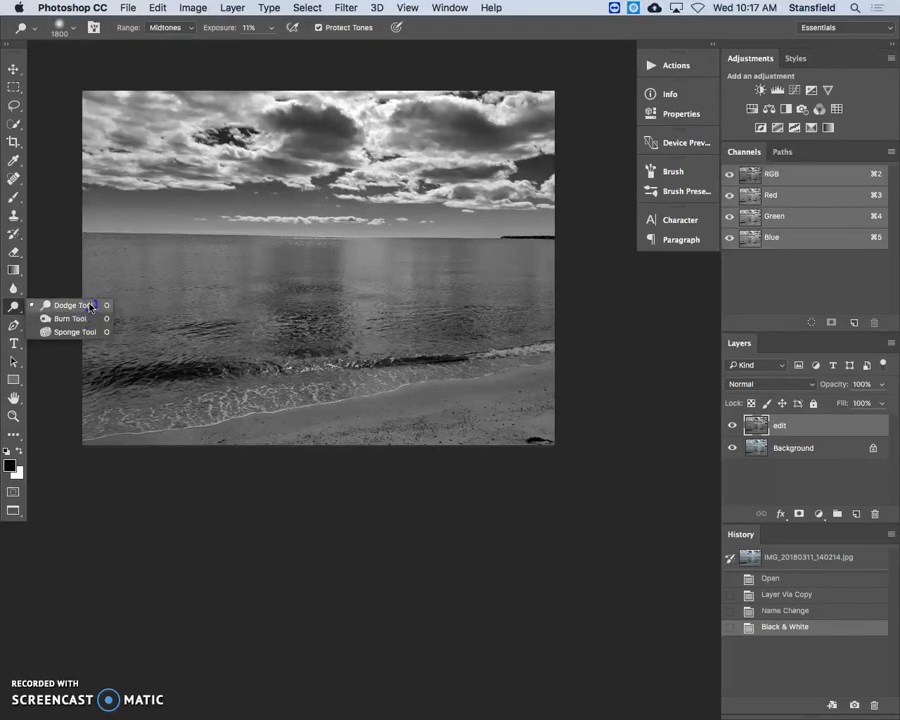
pyautogui.moveTo(89, 306)
pyautogui.mouseDown()
pyautogui.moveTo(88, 318)
pyautogui.moveTo(85, 308)
pyautogui.mouseUp()
pyautogui.moveTo(100, 306)
pyautogui.mouseDown()
pyautogui.moveTo(84, 319)
pyautogui.moveTo(60, 309)
pyautogui.mouseUp()
pyautogui.moveTo(56, 318); pyautogui.dragTo(49, 308)
pyautogui.moveTo(61, 308); pyautogui.dragTo(61, 308)
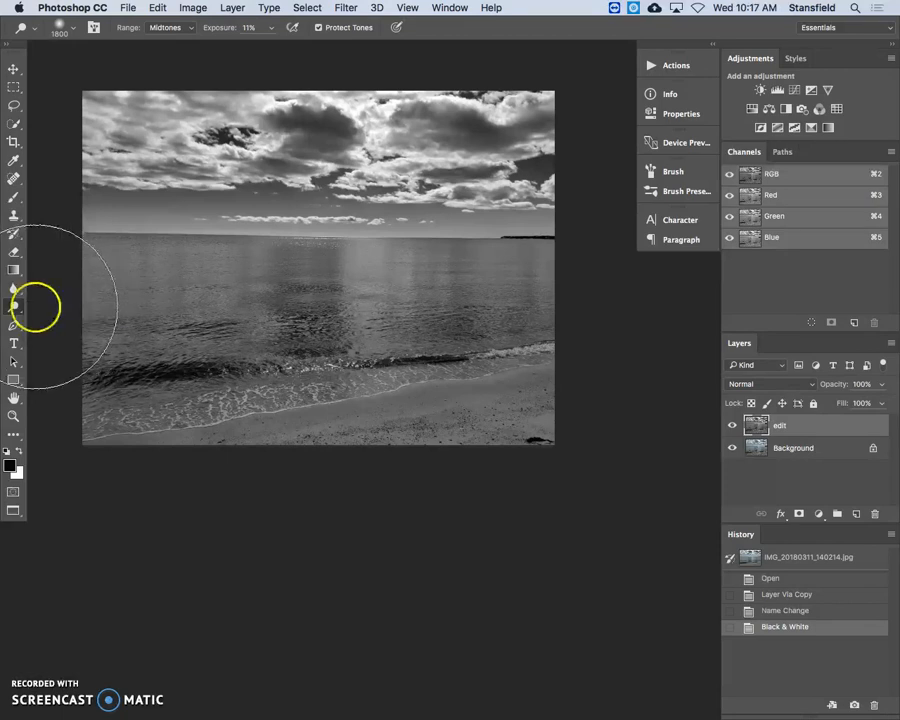
pyautogui.click(182, 30)
pyautogui.click(180, 16)
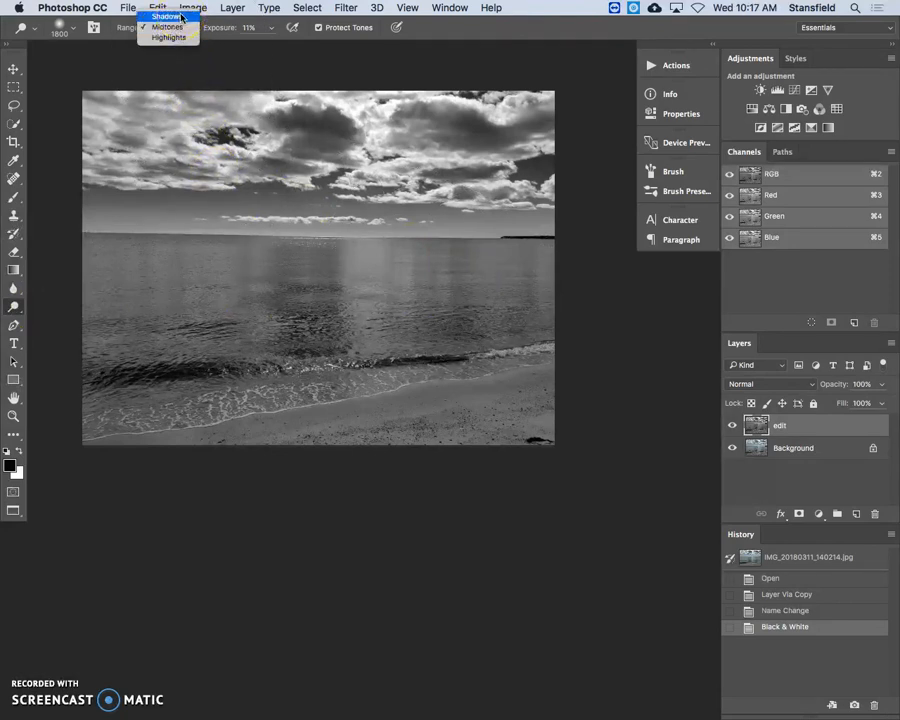
pyautogui.click(180, 37)
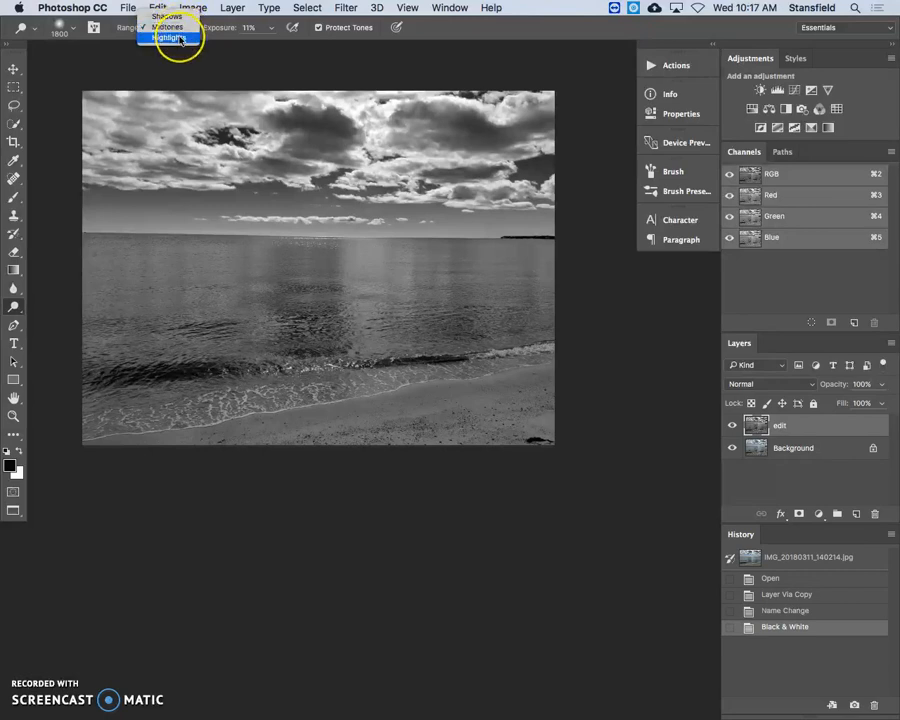
pyautogui.click(182, 40)
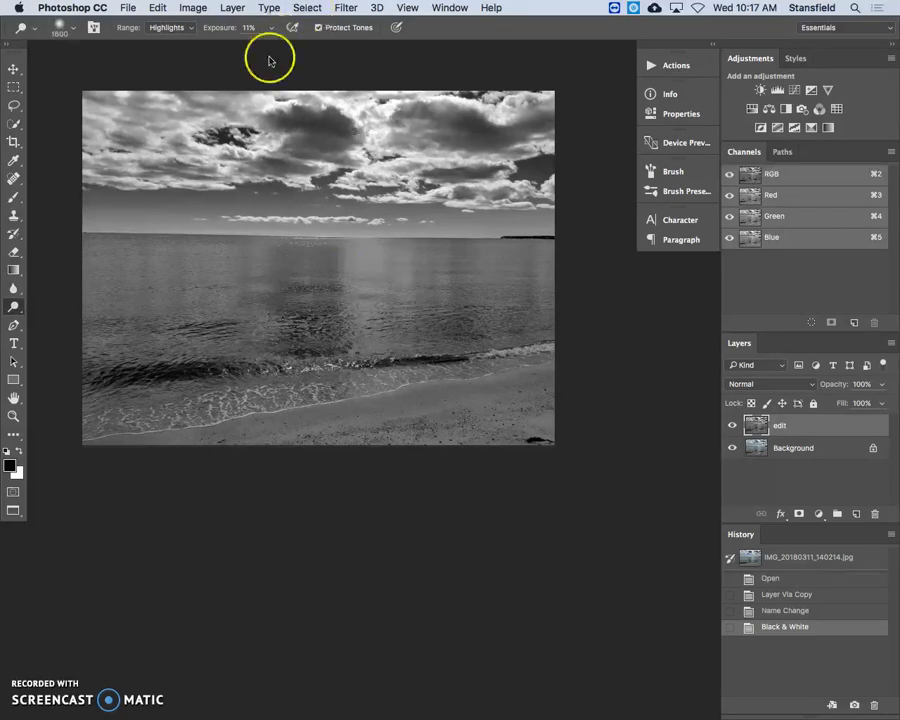
# Try dodging the highlights across the water at 100% exposure and undo the stroke
pyautogui.moveTo(221, 29); pyautogui.dragTo(379, 28)
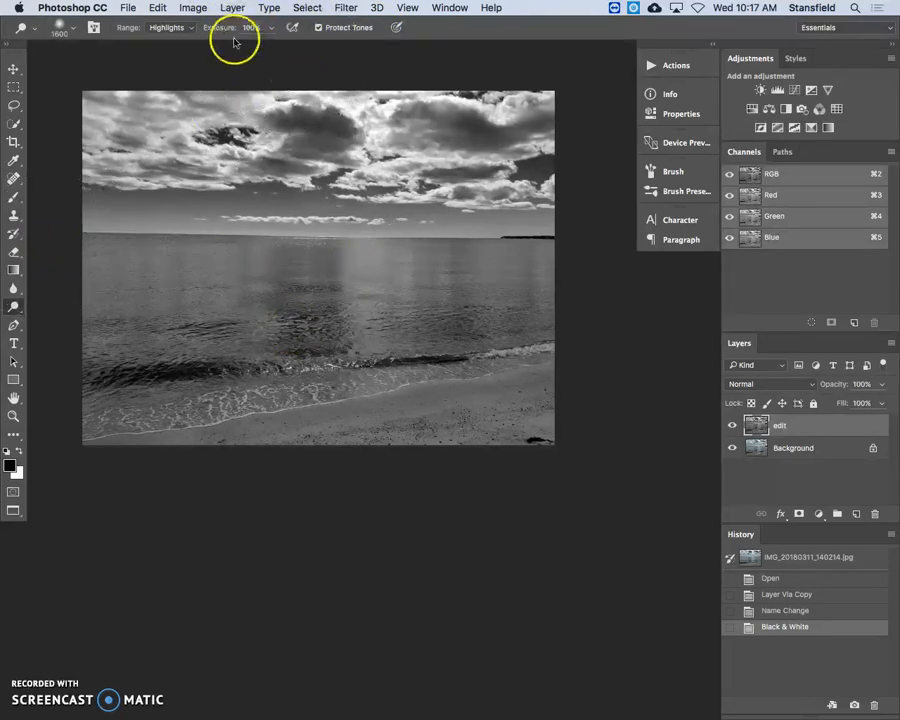
pyautogui.moveTo(143, 308)
pyautogui.mouseDown()
pyautogui.moveTo(535, 324)
pyautogui.moveTo(680, 318)
pyautogui.mouseUp()
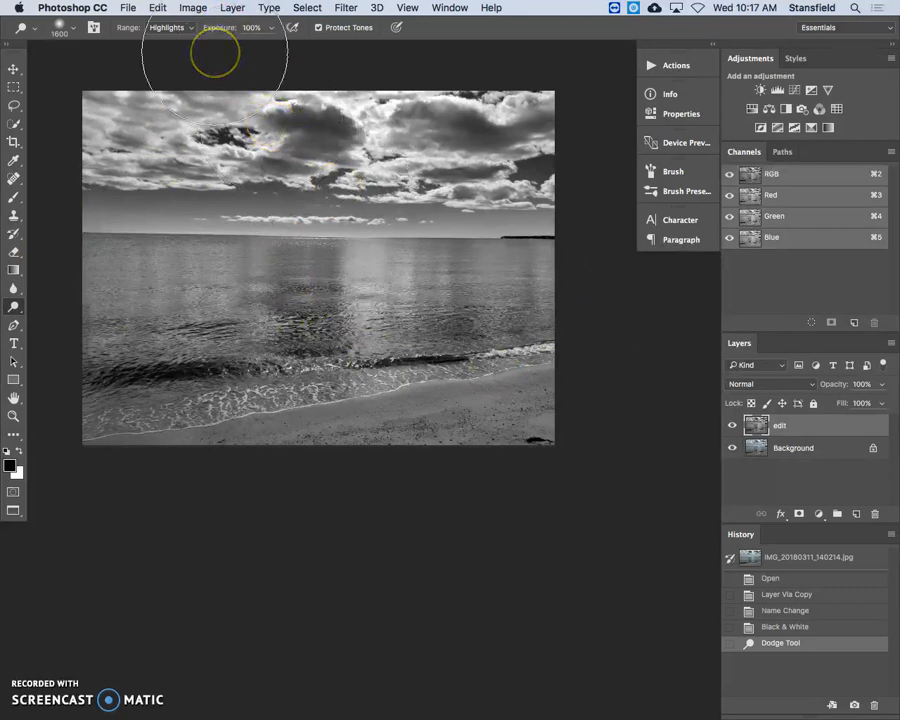
pyautogui.press('super+z')
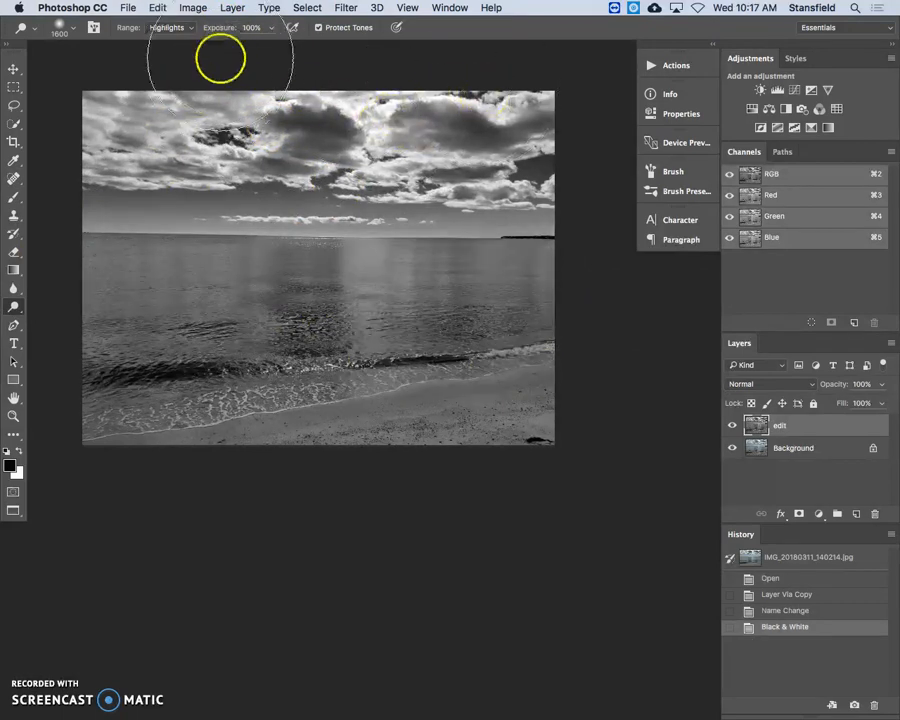
# Dodge the highlights along the shoreline foam and across the water at 10% exposure
pyautogui.moveTo(217, 32); pyautogui.dragTo(152, 30)
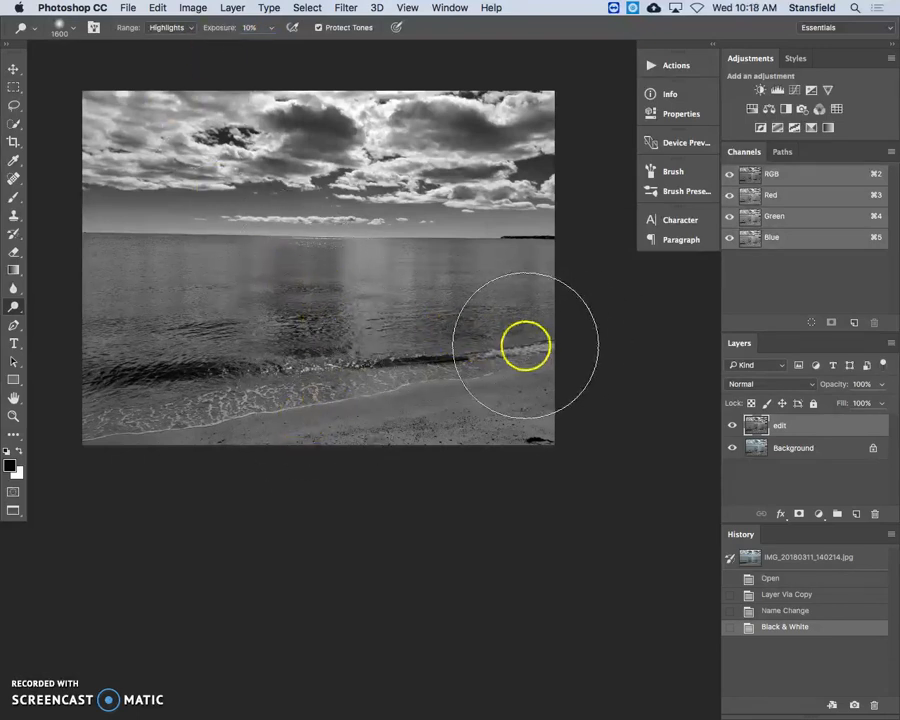
pyautogui.click(269, 385)
pyautogui.moveTo(269, 385)
pyautogui.mouseDown()
pyautogui.moveTo(148, 406)
pyautogui.moveTo(82, 406)
pyautogui.mouseUp()
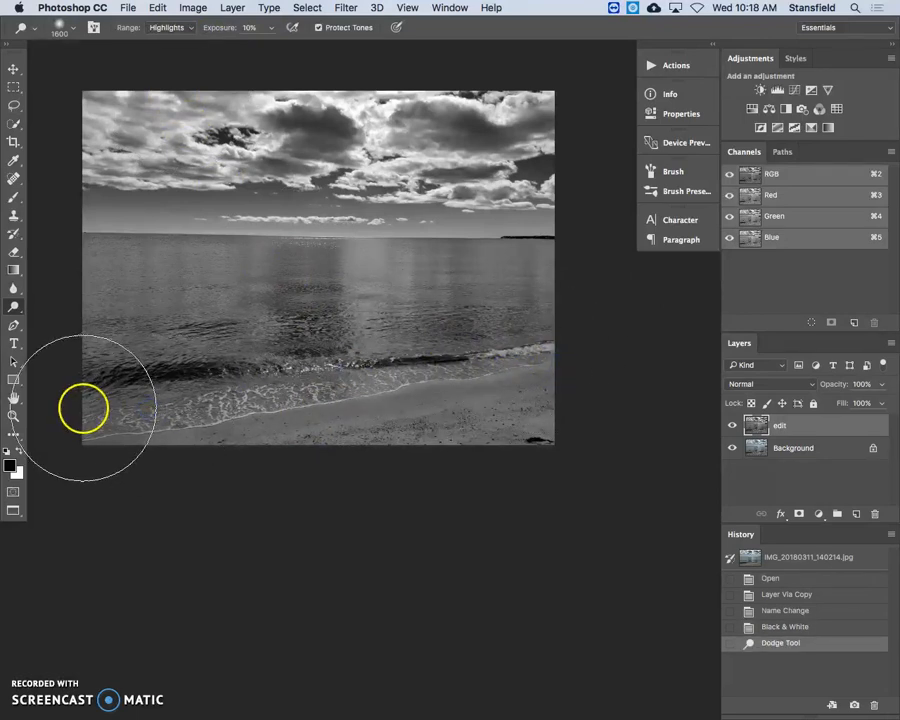
pyautogui.moveTo(151, 446)
pyautogui.mouseDown()
pyautogui.moveTo(240, 389)
pyautogui.moveTo(625, 348)
pyautogui.mouseUp()
pyautogui.moveTo(530, 368)
pyautogui.mouseDown()
pyautogui.moveTo(342, 388)
pyautogui.moveTo(291, 428)
pyautogui.mouseUp()
pyautogui.click(150, 388)
pyautogui.moveTo(150, 388)
pyautogui.mouseDown()
pyautogui.moveTo(572, 380)
pyautogui.moveTo(580, 330)
pyautogui.mouseUp()
pyautogui.click(458, 302)
pyautogui.moveTo(458, 302)
pyautogui.mouseDown()
pyautogui.moveTo(116, 292)
pyautogui.moveTo(122, 302)
pyautogui.moveTo(137, 291)
pyautogui.moveTo(539, 295)
pyautogui.moveTo(524, 321)
pyautogui.moveTo(414, 315)
pyautogui.moveTo(559, 316)
pyautogui.moveTo(93, 306)
pyautogui.mouseUp()
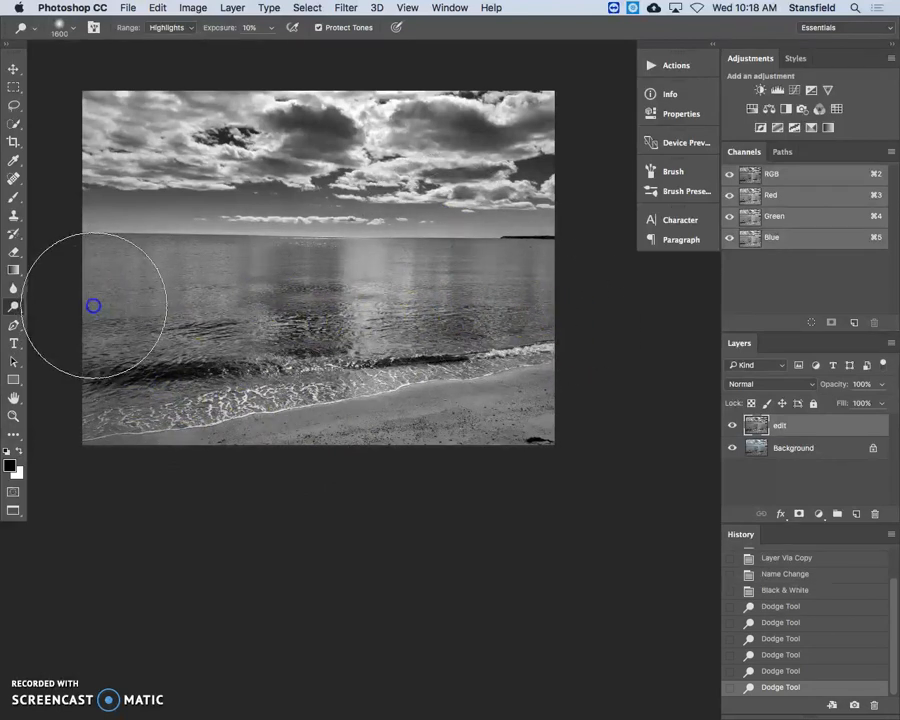
# Burn the shadows across the water and shoreline using the Burn tool with range Shadows and 13% exposure
pyautogui.click(14, 306)
pyautogui.click(76, 314)
pyautogui.click(190, 28)
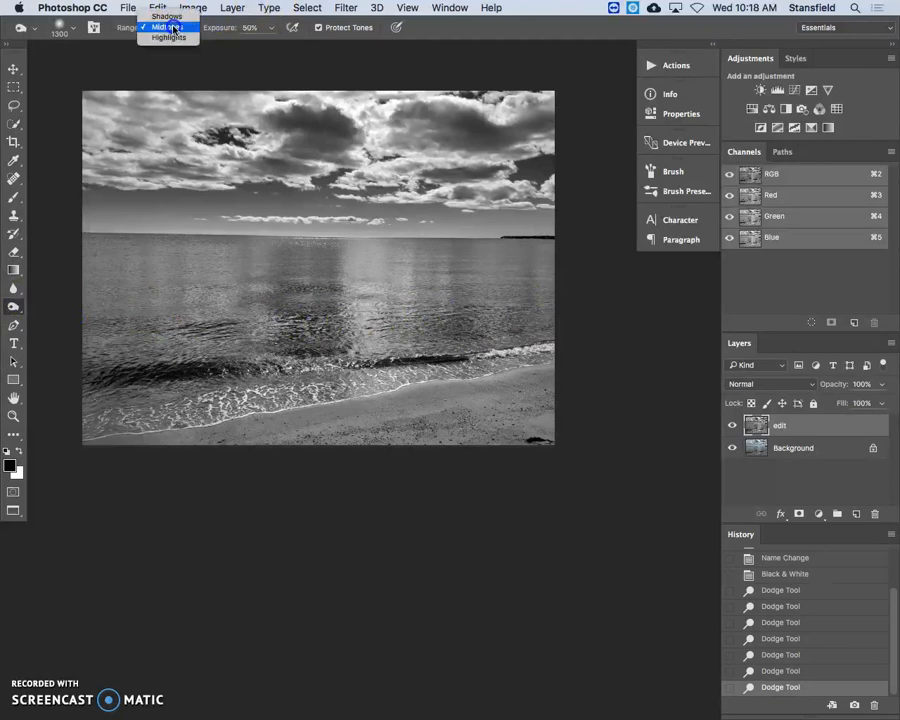
pyautogui.click(170, 16)
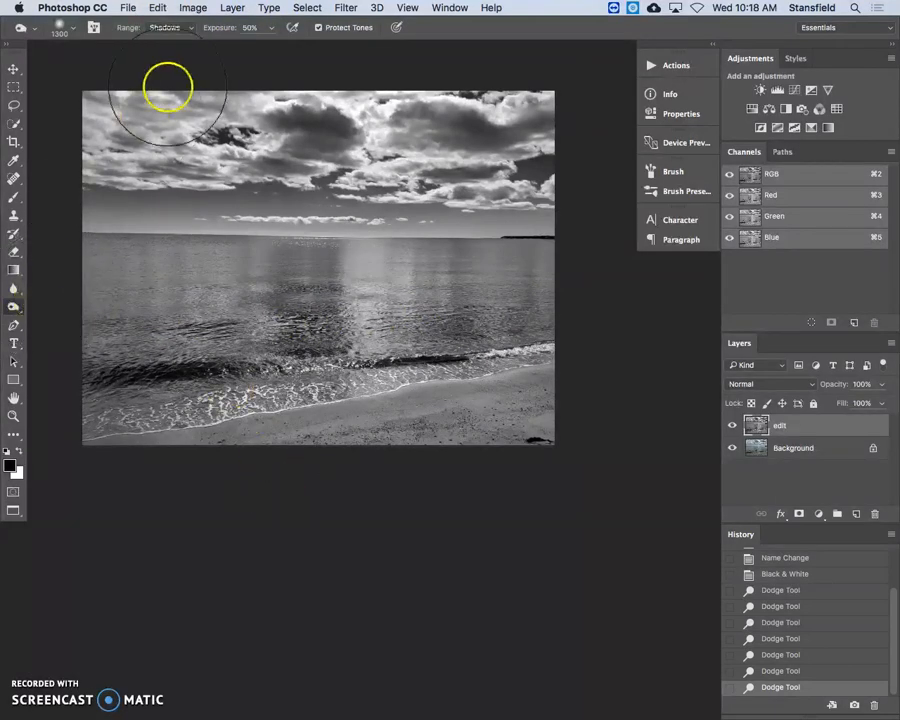
pyautogui.moveTo(215, 27); pyautogui.dragTo(166, 30)
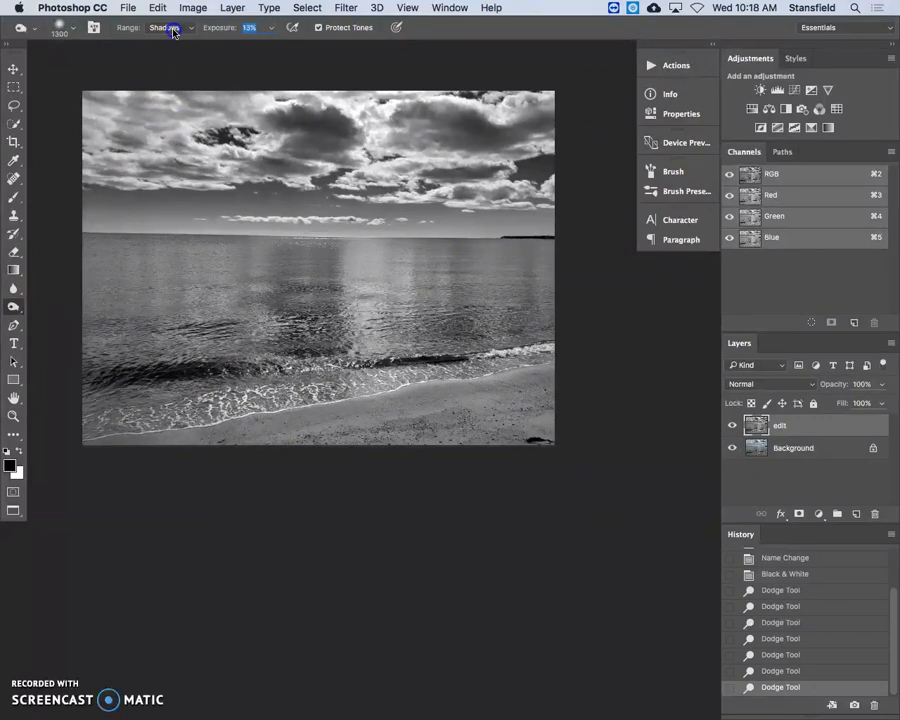
pyautogui.moveTo(174, 372); pyautogui.dragTo(488, 338)
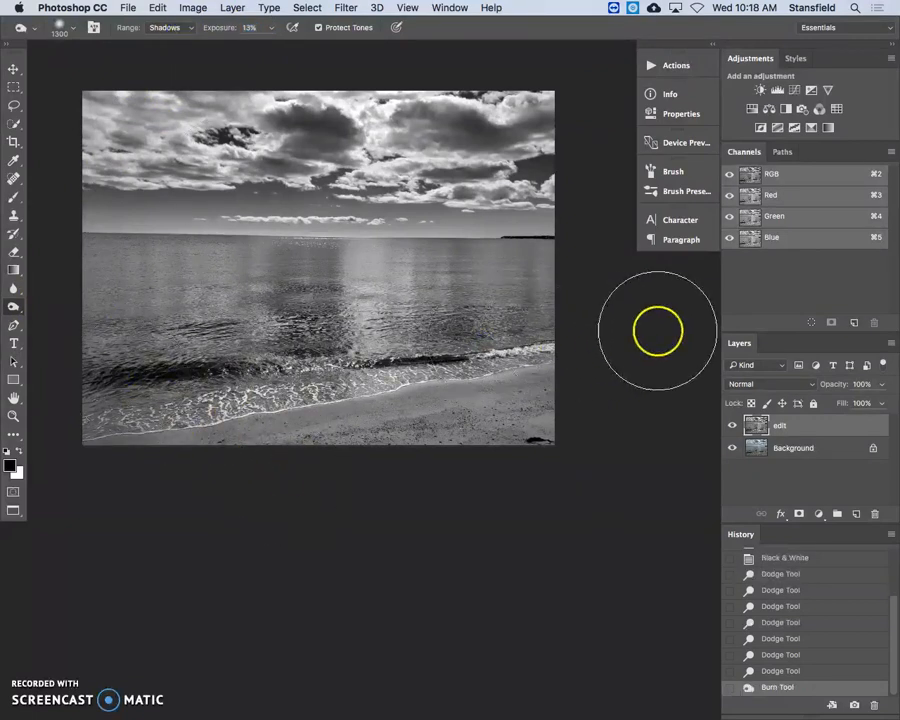
pyautogui.click(130, 294)
pyautogui.moveTo(298, 295)
pyautogui.mouseDown()
pyautogui.moveTo(315, 290)
pyautogui.moveTo(293, 398)
pyautogui.moveTo(244, 394)
pyautogui.mouseUp()
pyautogui.click(303, 413)
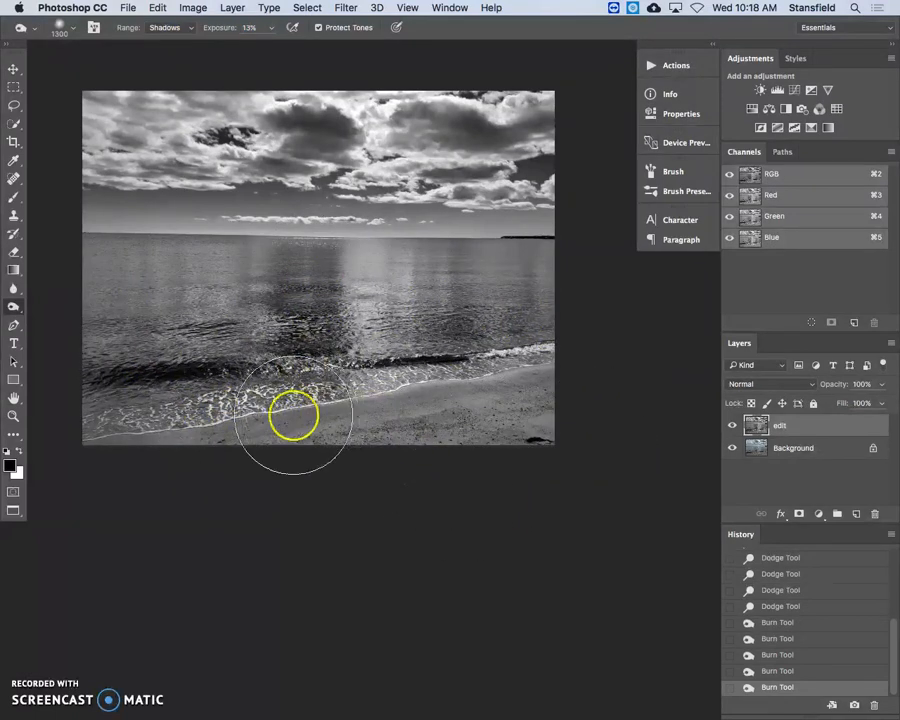
# Set the Burn tool's range to Midtones and darken the sand along the beach
pyautogui.click(168, 28)
pyautogui.click(165, 38)
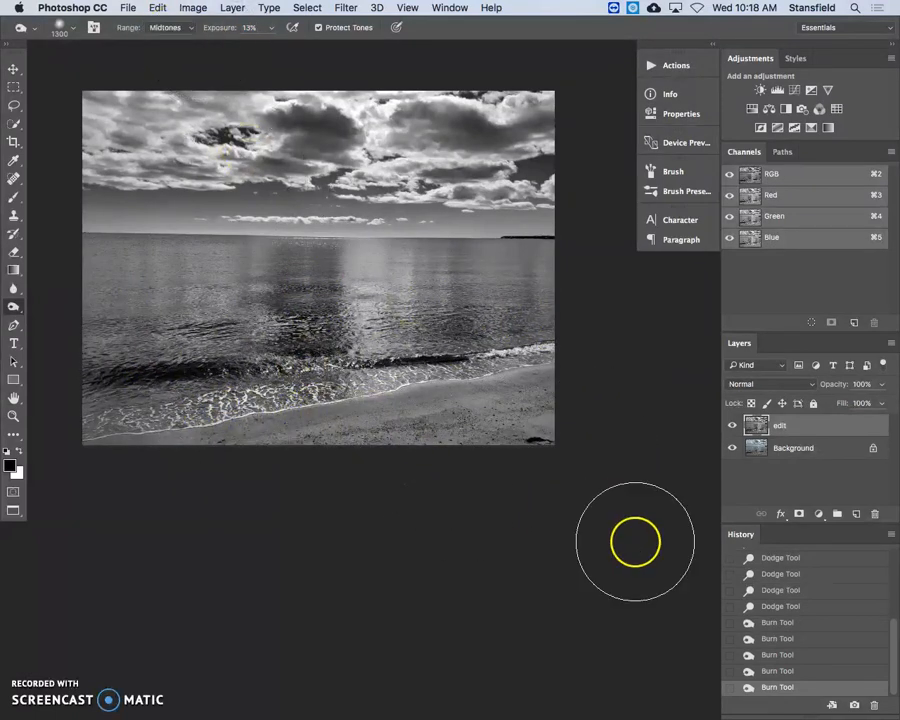
pyautogui.moveTo(290, 424)
pyautogui.mouseDown()
pyautogui.moveTo(488, 416)
pyautogui.moveTo(608, 384)
pyautogui.moveTo(337, 430)
pyautogui.moveTo(640, 397)
pyautogui.mouseUp()
pyautogui.moveTo(176, 413)
pyautogui.mouseDown()
pyautogui.moveTo(287, 417)
pyautogui.moveTo(195, 425)
pyautogui.mouseUp()
pyautogui.click(756, 428)
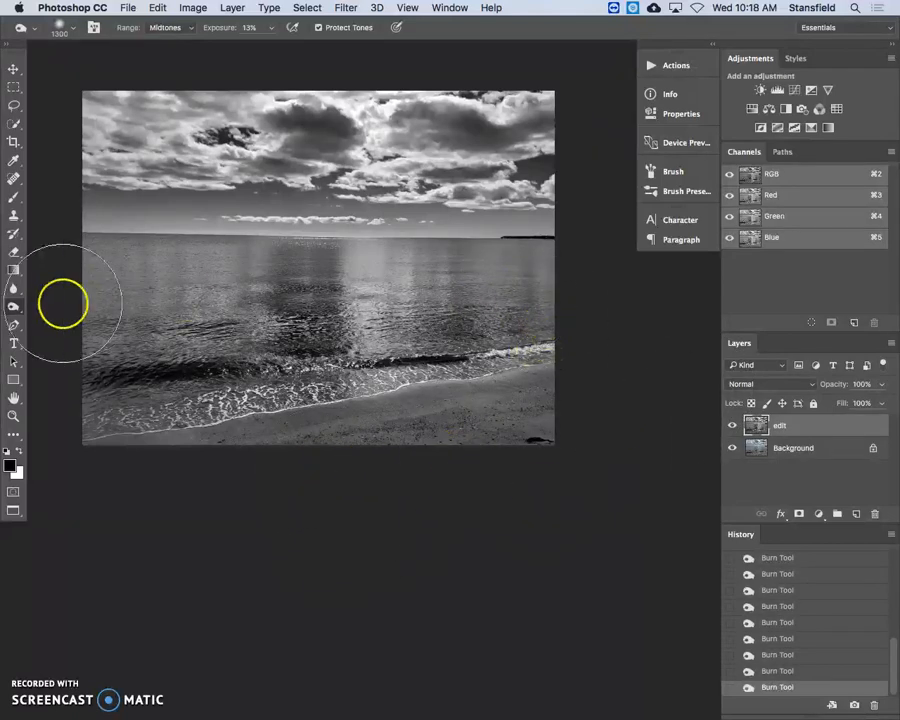
# Burn the midtones across the water, and darken the sky and clouds with the Burn tool's range set to Shadows
pyautogui.moveTo(95, 322)
pyautogui.mouseDown()
pyautogui.moveTo(273, 388)
pyautogui.moveTo(491, 267)
pyautogui.mouseUp()
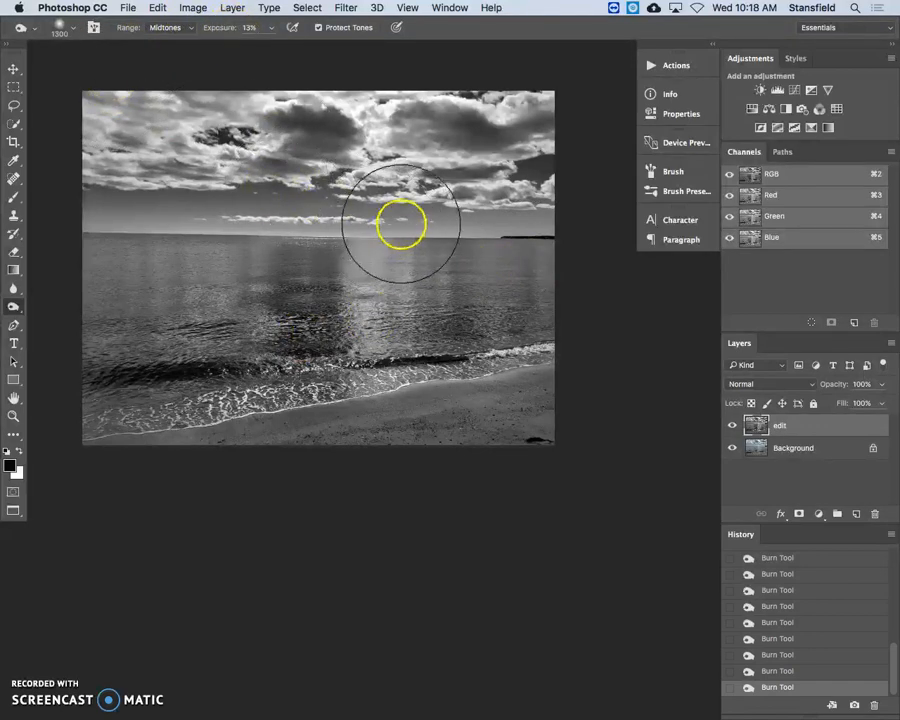
pyautogui.click(175, 28)
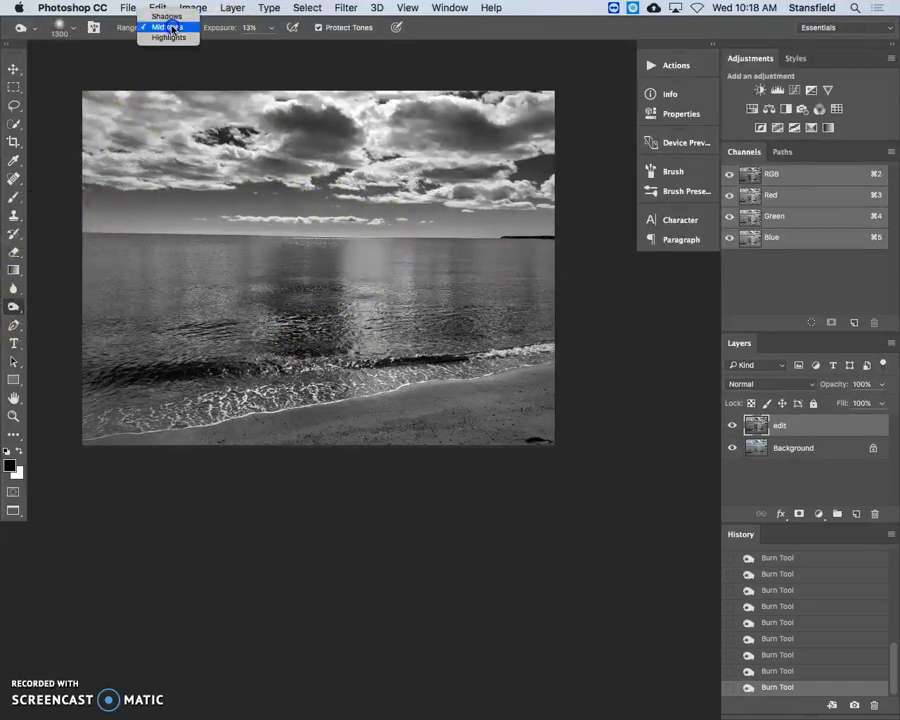
pyautogui.click(170, 17)
pyautogui.moveTo(123, 204)
pyautogui.mouseDown()
pyautogui.moveTo(540, 203)
pyautogui.moveTo(570, 215)
pyautogui.moveTo(64, 215)
pyautogui.moveTo(539, 215)
pyautogui.moveTo(629, 243)
pyautogui.moveTo(524, 221)
pyautogui.moveTo(497, 229)
pyautogui.moveTo(60, 226)
pyautogui.mouseUp()
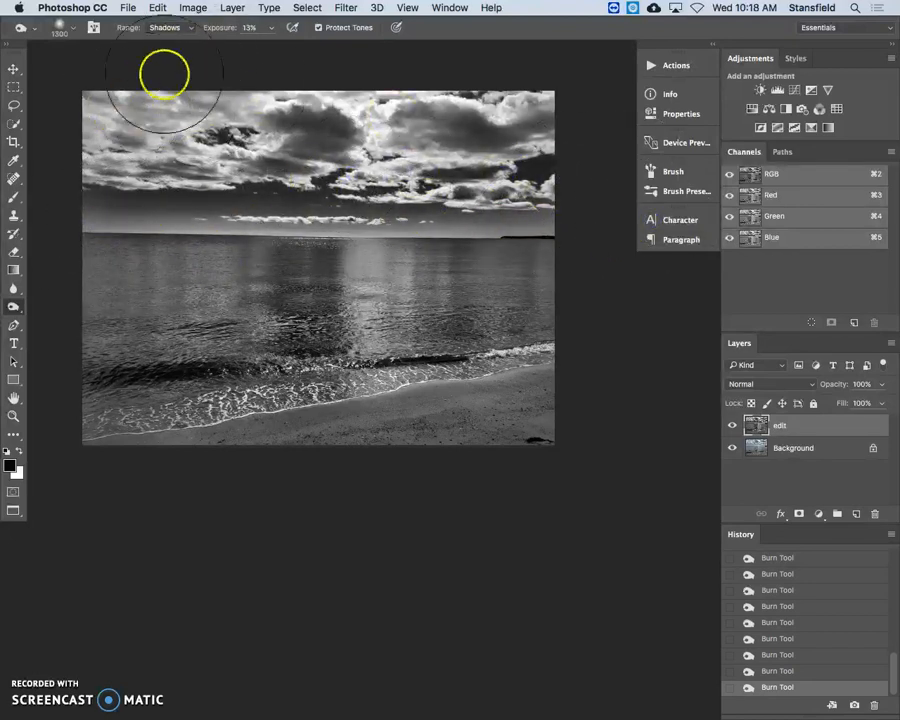
pyautogui.moveTo(215, 155)
pyautogui.mouseDown()
pyautogui.moveTo(86, 100)
pyautogui.moveTo(191, 129)
pyautogui.moveTo(181, 84)
pyautogui.moveTo(120, 97)
pyautogui.moveTo(115, 107)
pyautogui.mouseUp()
pyautogui.moveTo(390, 106)
pyautogui.mouseDown()
pyautogui.moveTo(430, 107)
pyautogui.moveTo(466, 125)
pyautogui.moveTo(522, 125)
pyautogui.mouseUp()
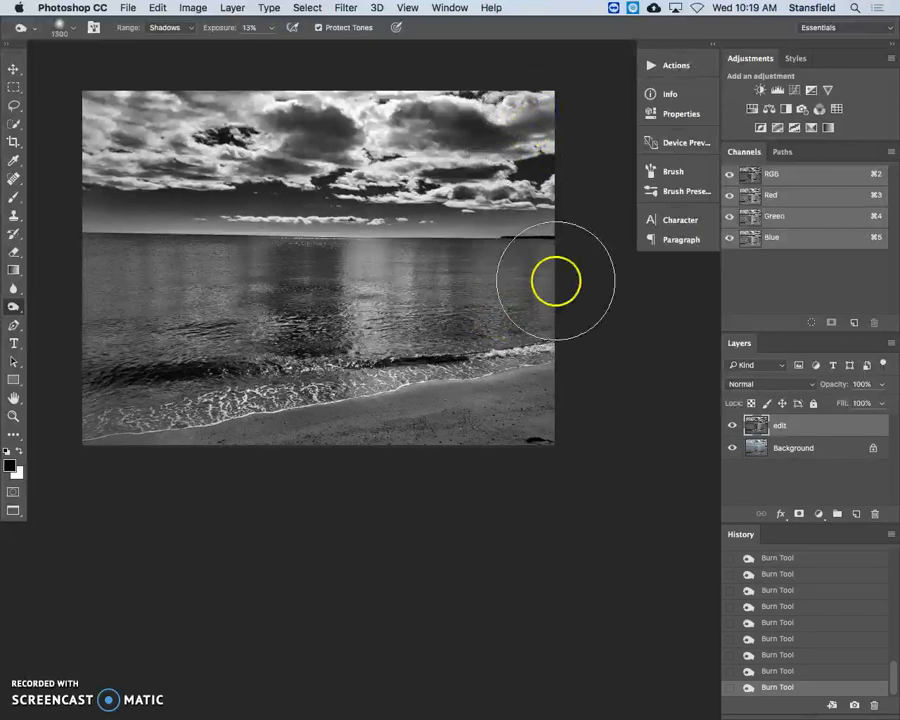
# Burn the shadows over the water, shoreline waves and sand at 13% exposure
pyautogui.moveTo(328, 300); pyautogui.dragTo(305, 392)
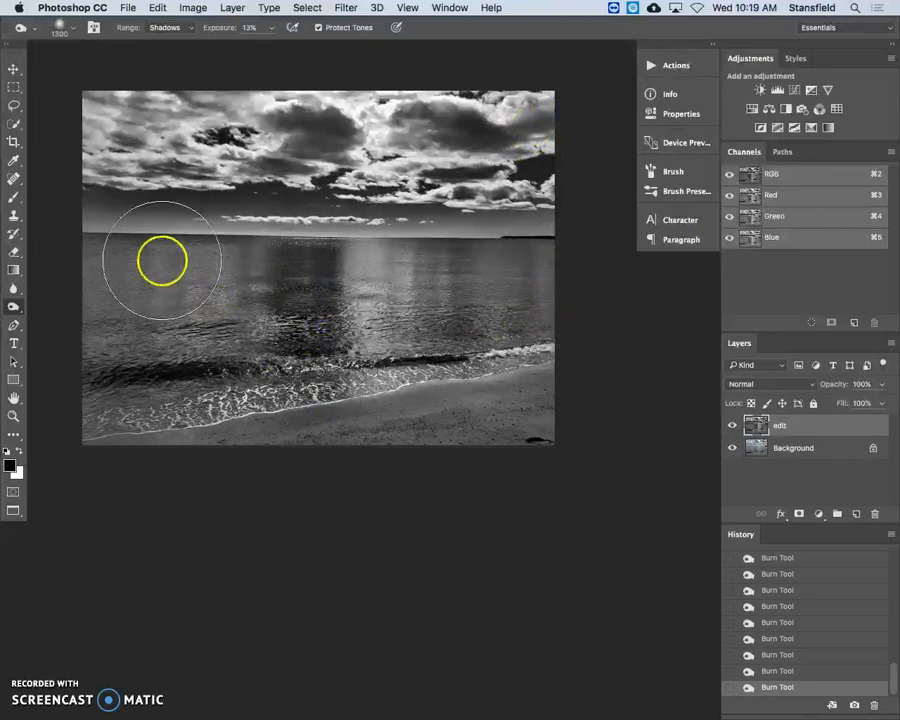
pyautogui.moveTo(110, 287)
pyautogui.mouseDown()
pyautogui.moveTo(96, 281)
pyautogui.moveTo(78, 305)
pyautogui.mouseUp()
pyautogui.moveTo(490, 310)
pyautogui.mouseDown()
pyautogui.moveTo(450, 311)
pyautogui.moveTo(507, 275)
pyautogui.moveTo(462, 298)
pyautogui.moveTo(464, 353)
pyautogui.moveTo(485, 304)
pyautogui.mouseUp()
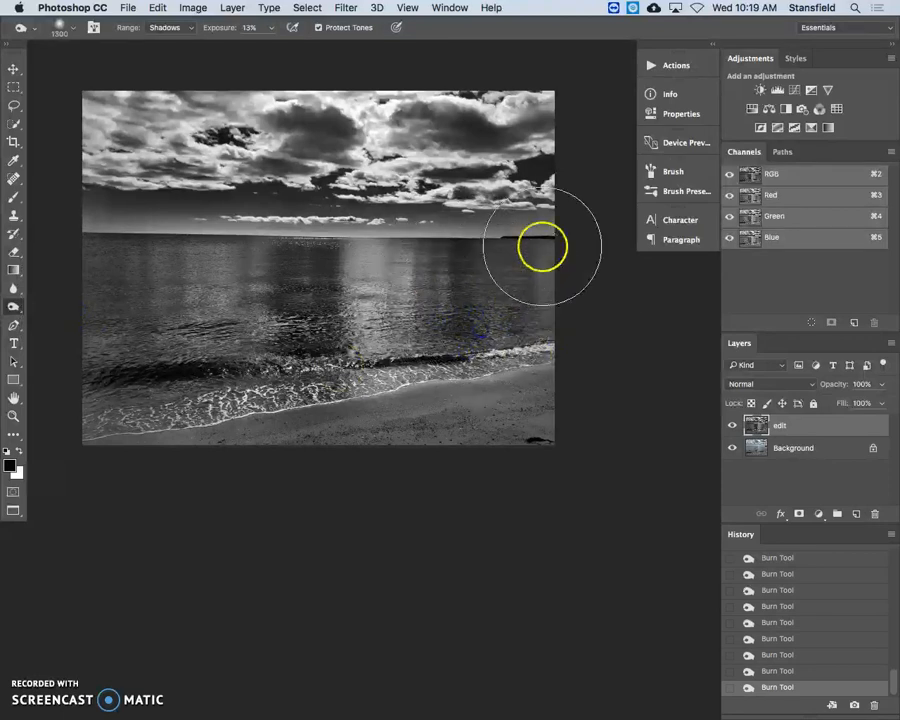
pyautogui.moveTo(204, 325)
pyautogui.mouseDown()
pyautogui.moveTo(207, 345)
pyautogui.moveTo(448, 475)
pyautogui.mouseUp()
pyautogui.moveTo(243, 444)
pyautogui.mouseDown()
pyautogui.moveTo(310, 441)
pyautogui.moveTo(614, 383)
pyautogui.moveTo(255, 425)
pyautogui.moveTo(613, 385)
pyautogui.mouseUp()
pyautogui.moveTo(265, 428); pyautogui.dragTo(308, 398)
# Dodge the highlights over the shoreline foam and the water with the Dodge tool at 10% exposure
pyautogui.moveTo(12, 307); pyautogui.dragTo(88, 304)
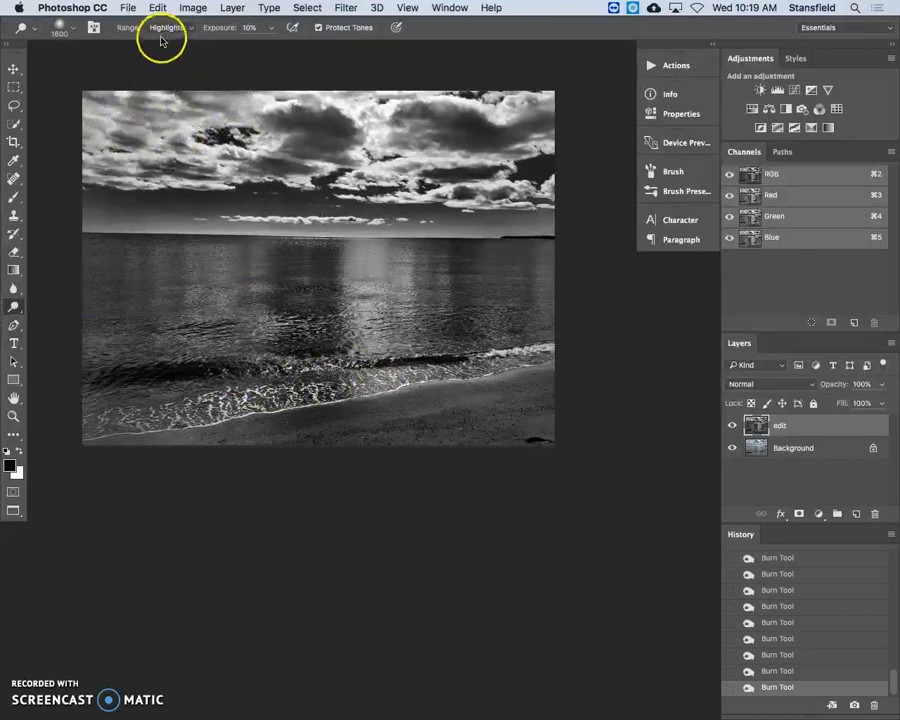
pyautogui.moveTo(500, 350); pyautogui.dragTo(120, 365)
pyautogui.moveTo(178, 344); pyautogui.dragTo(213, 203)
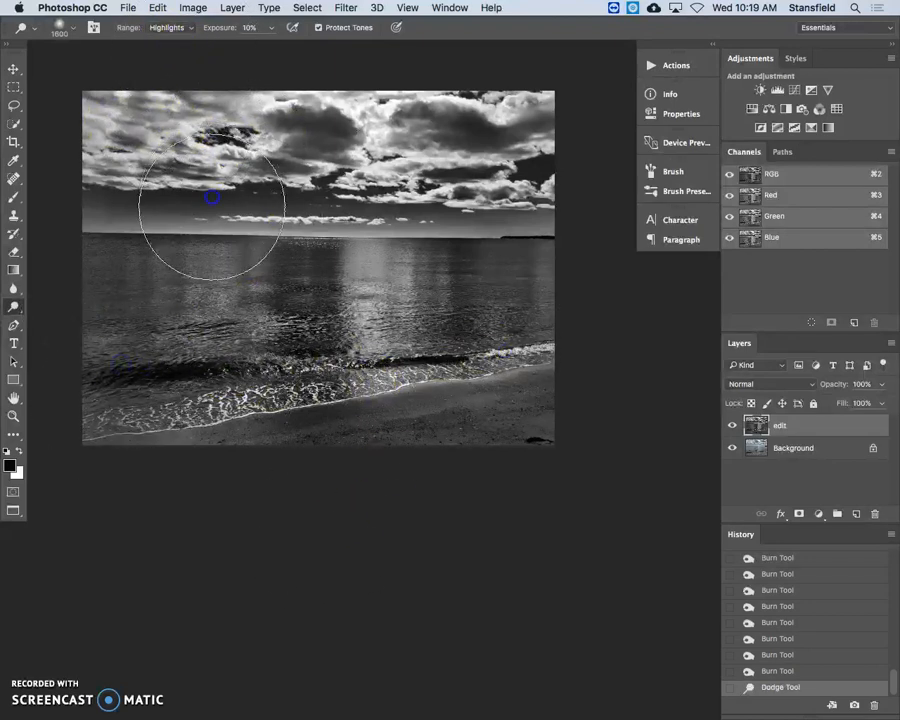
pyautogui.moveTo(205, 337); pyautogui.dragTo(235, 270)
pyautogui.moveTo(390, 300); pyautogui.dragTo(375, 398)
# Dodge the highlights in the clouds across the sky at 10% exposure
pyautogui.moveTo(95, 88); pyautogui.dragTo(137, 120)
pyautogui.moveTo(268, 110); pyautogui.dragTo(282, 140)
pyautogui.moveTo(408, 118)
pyautogui.mouseDown()
pyautogui.moveTo(414, 133)
pyautogui.moveTo(394, 190)
pyautogui.moveTo(380, 192)
pyautogui.mouseUp()
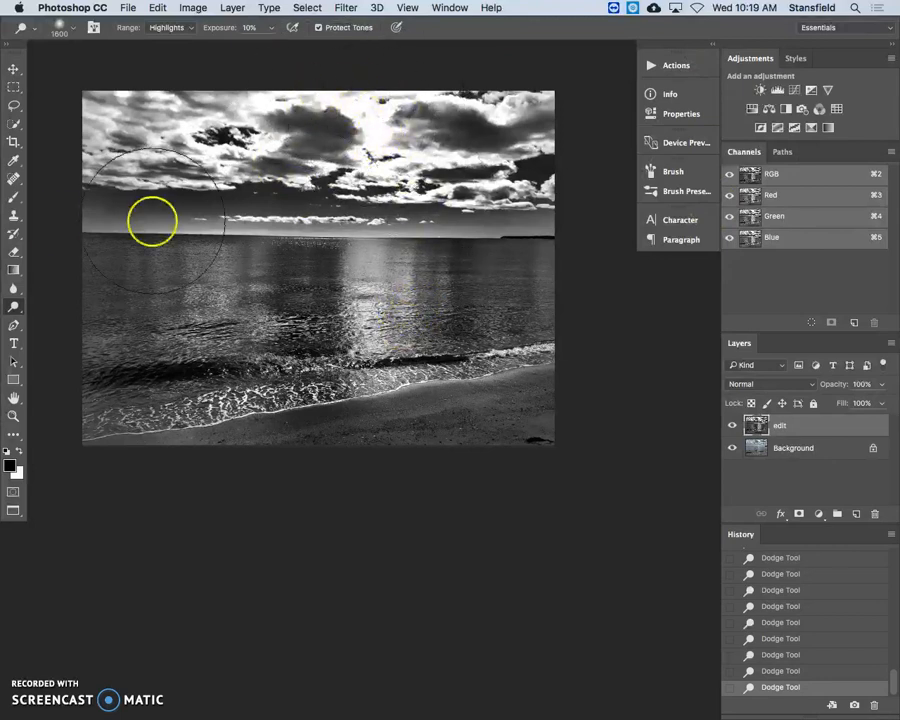
# Delete the edit layer and duplicate the Background layer, naming the fresh copy edit
pyautogui.click(14, 72)
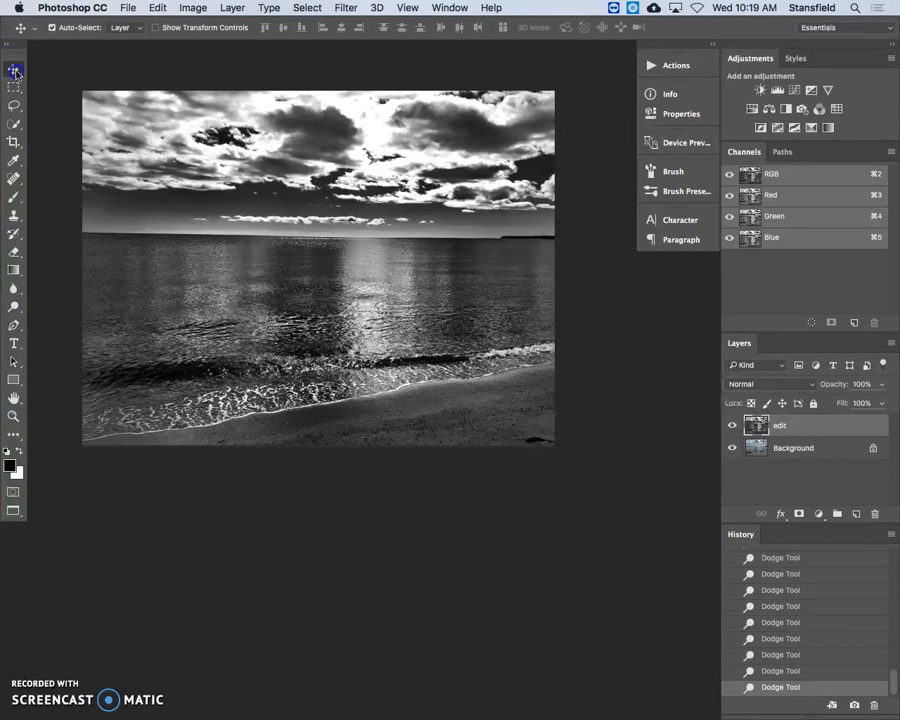
pyautogui.moveTo(16, 73); pyautogui.dragTo(46, 73)
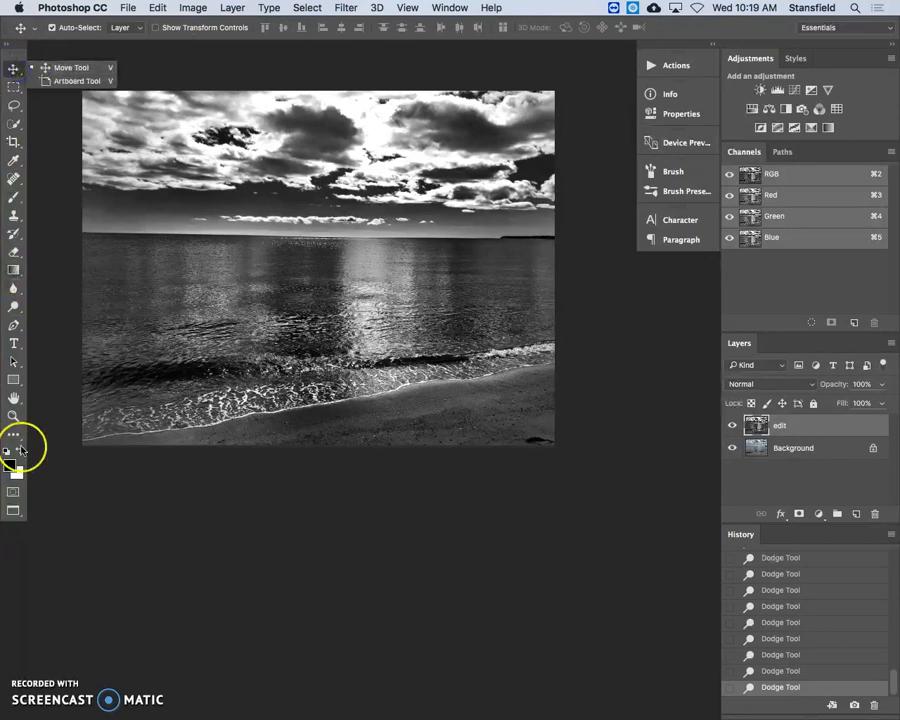
pyautogui.click(14, 72)
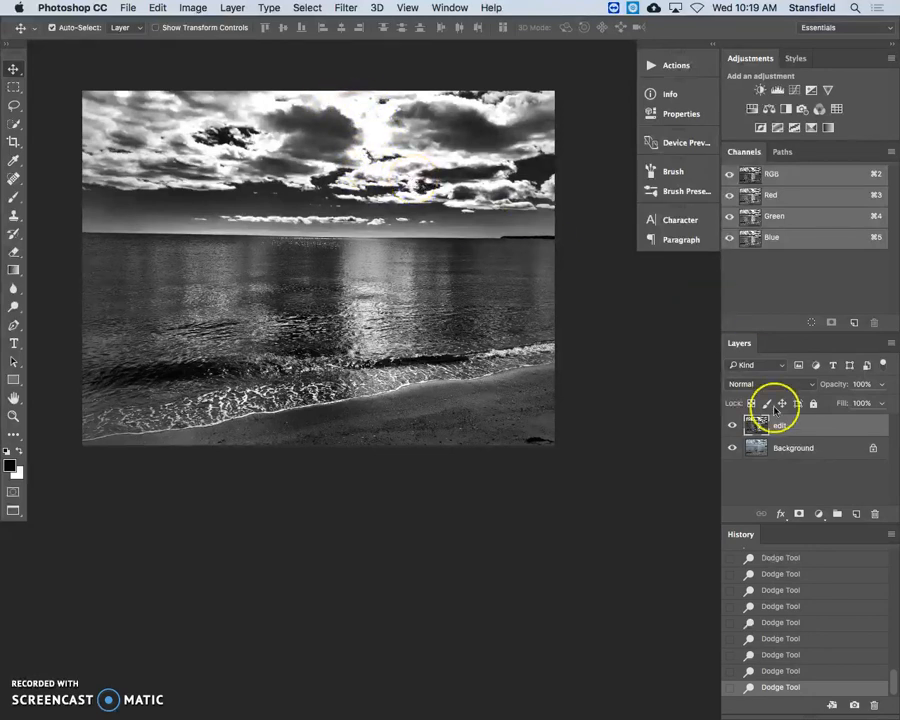
pyautogui.moveTo(781, 427); pyautogui.dragTo(874, 513)
pyautogui.moveTo(800, 428); pyautogui.dragTo(856, 513)
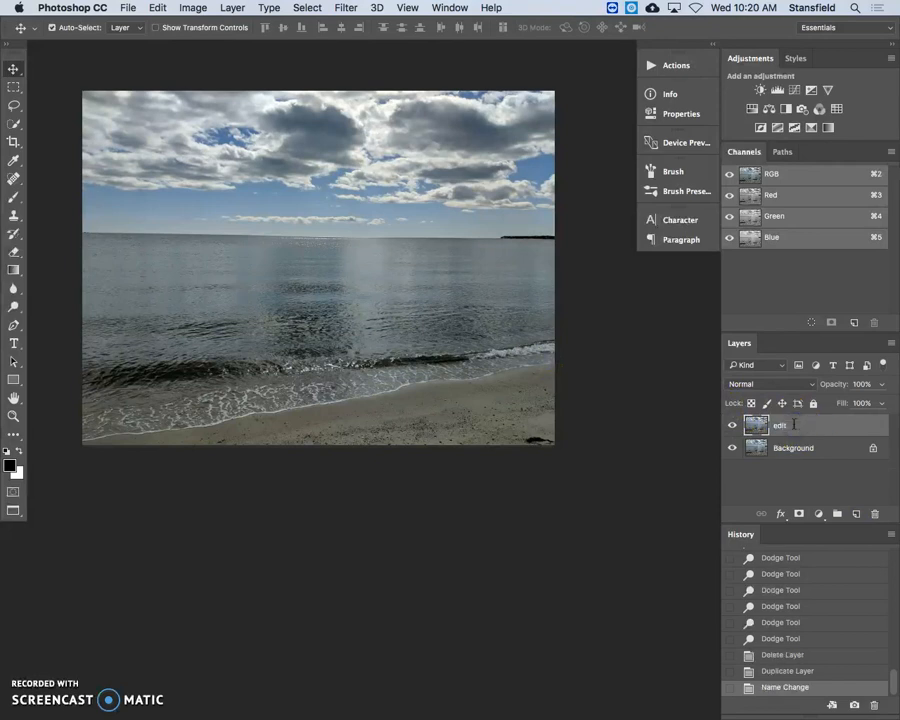
# Apply a Black & White adjustment to the edit layer using the High Contrast Red Filter preset
pyautogui.click(192, 8)
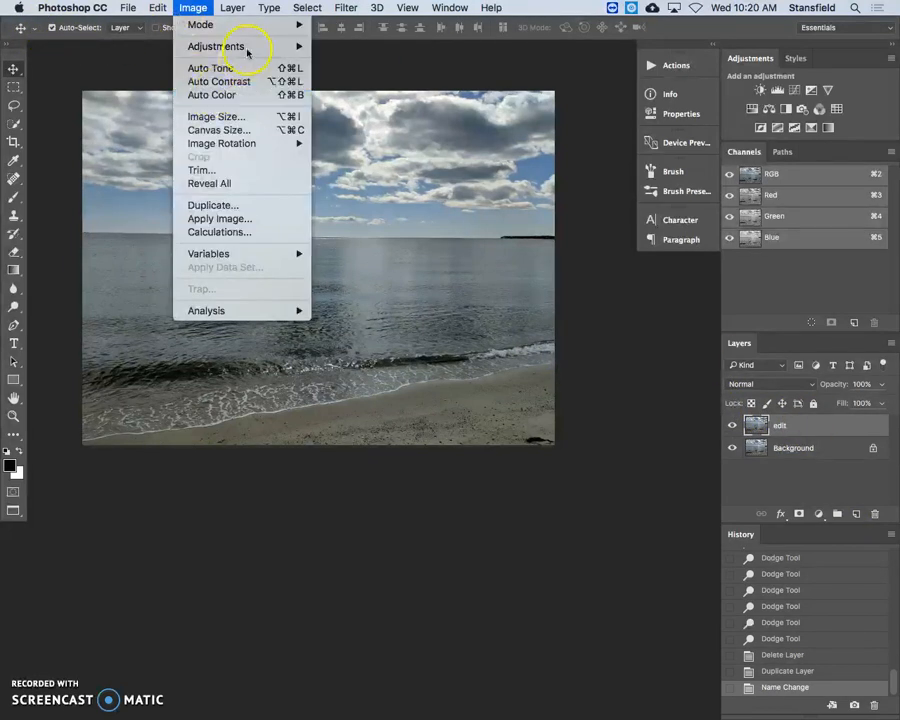
pyautogui.moveTo(260, 46)
pyautogui.click(417, 156)
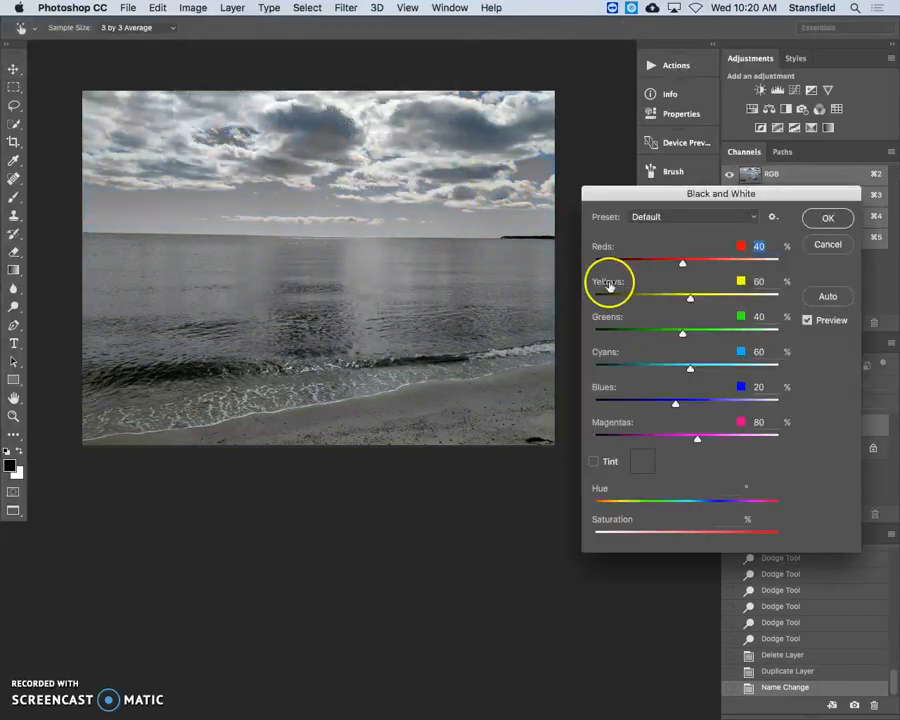
pyautogui.click(690, 213)
pyautogui.click(707, 291)
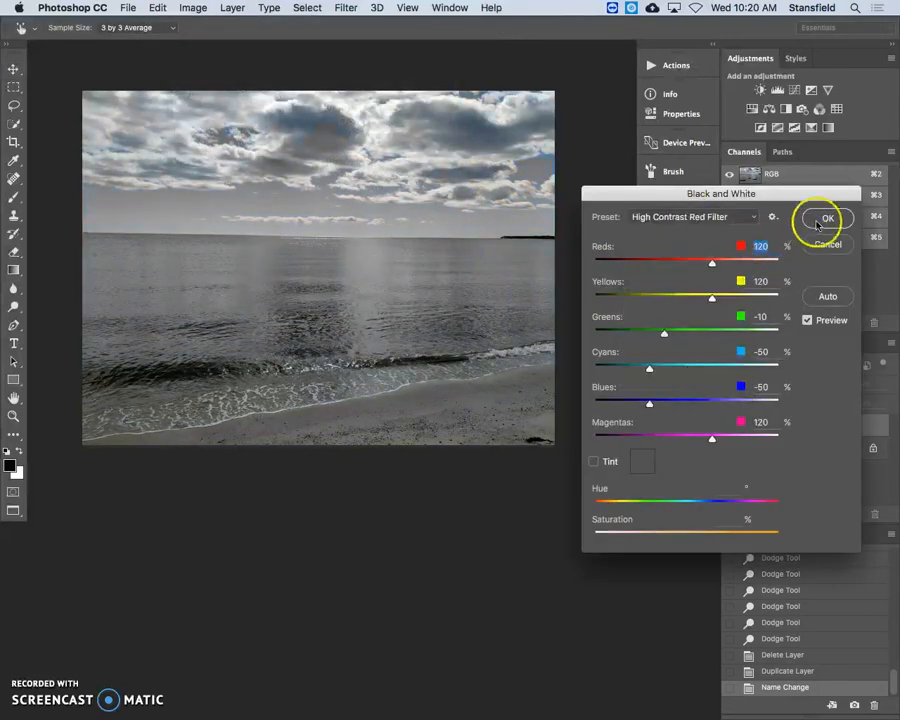
pyautogui.click(822, 218)
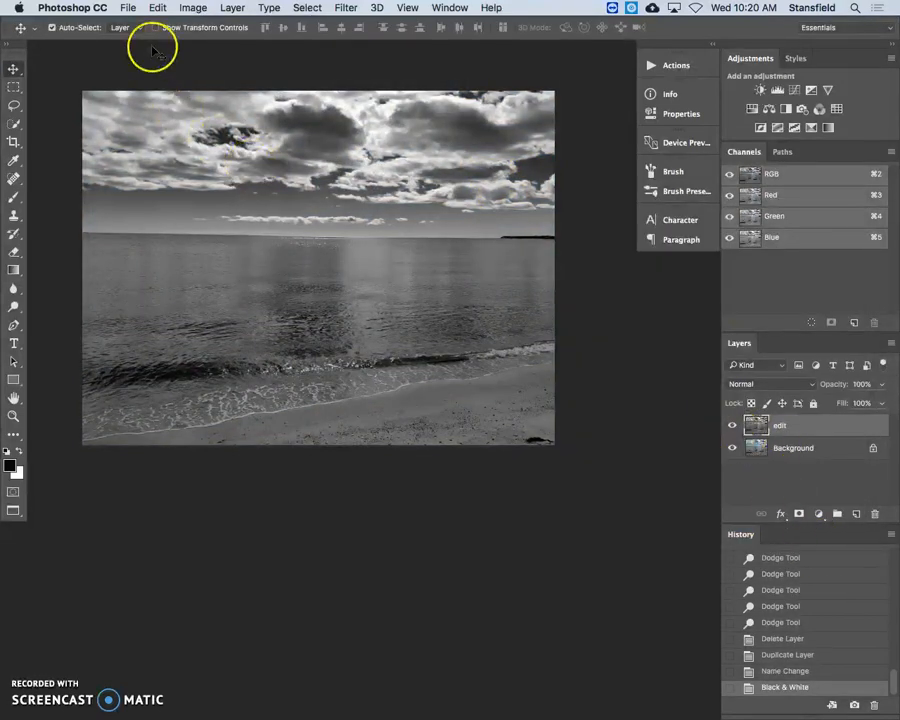
# Apply a Brightness/Contrast adjustment directly to the edit layer with brightness -39 and contrast 100
pyautogui.click(188, 8)
pyautogui.moveTo(223, 45)
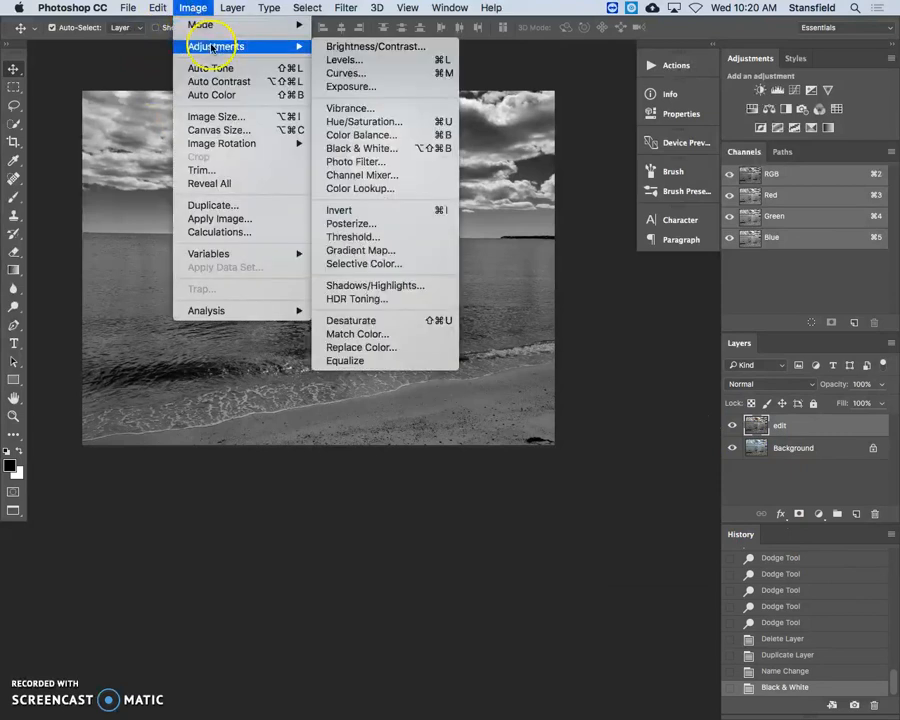
pyautogui.click(400, 46)
pyautogui.moveTo(705, 362); pyautogui.dragTo(239, 490)
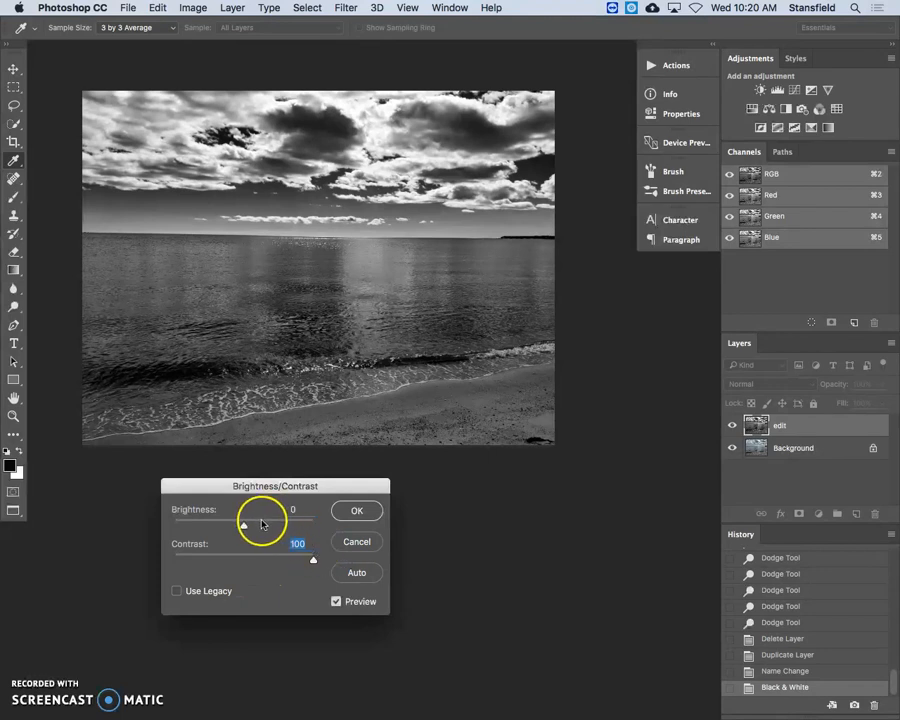
pyautogui.moveTo(244, 524)
pyautogui.mouseDown()
pyautogui.moveTo(301, 526)
pyautogui.moveTo(227, 519)
pyautogui.moveTo(235, 524)
pyautogui.moveTo(227, 527)
pyautogui.mouseUp()
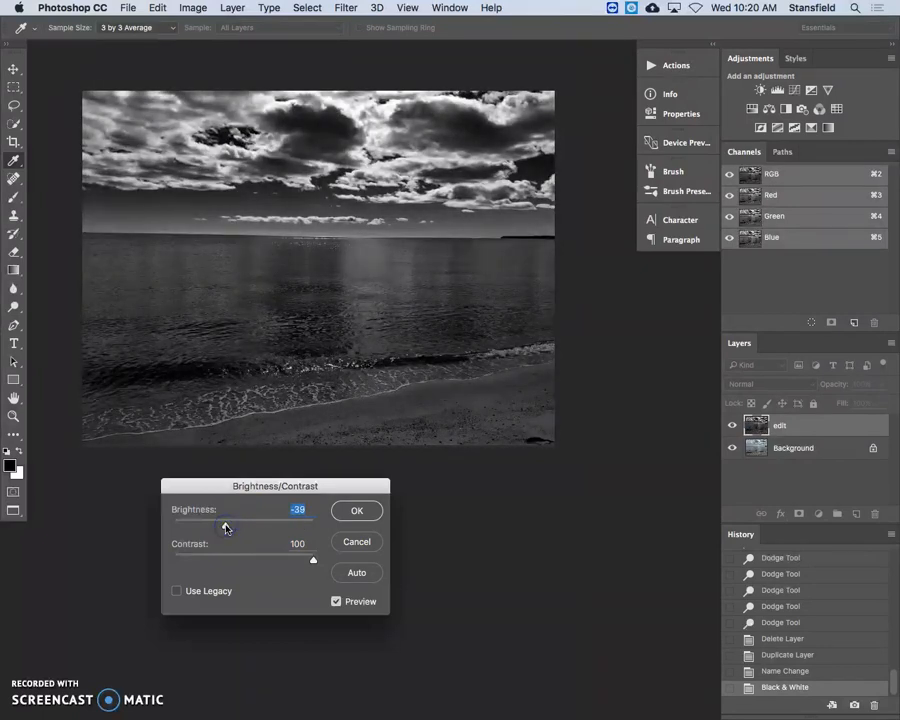
pyautogui.click(378, 520)
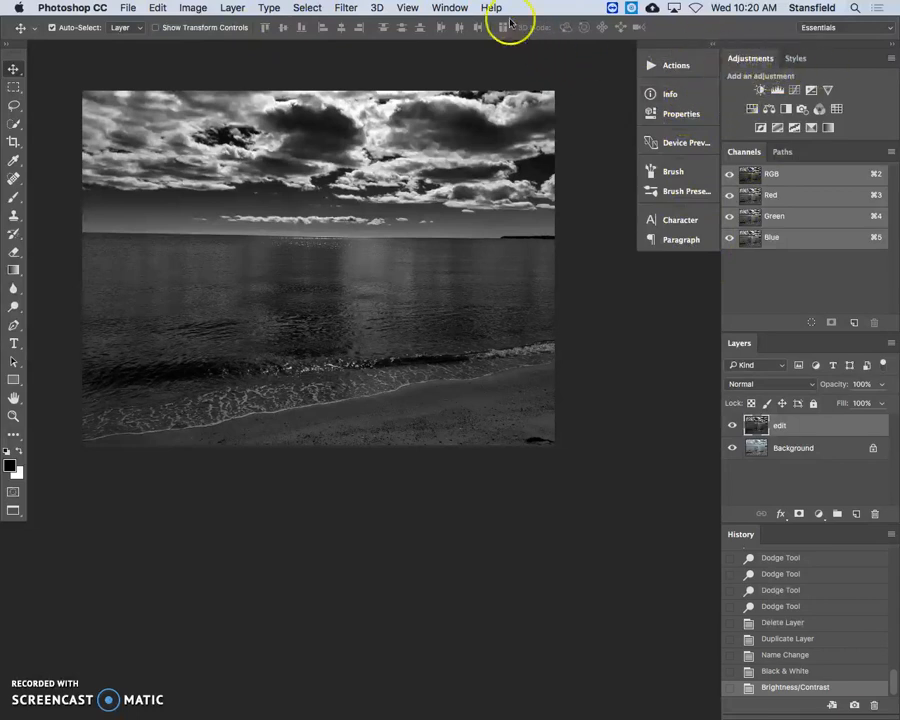
# Hide and redisplay the History, and revert the image to its Black & White state to undo the Brightness/Contrast change
pyautogui.click(452, 8)
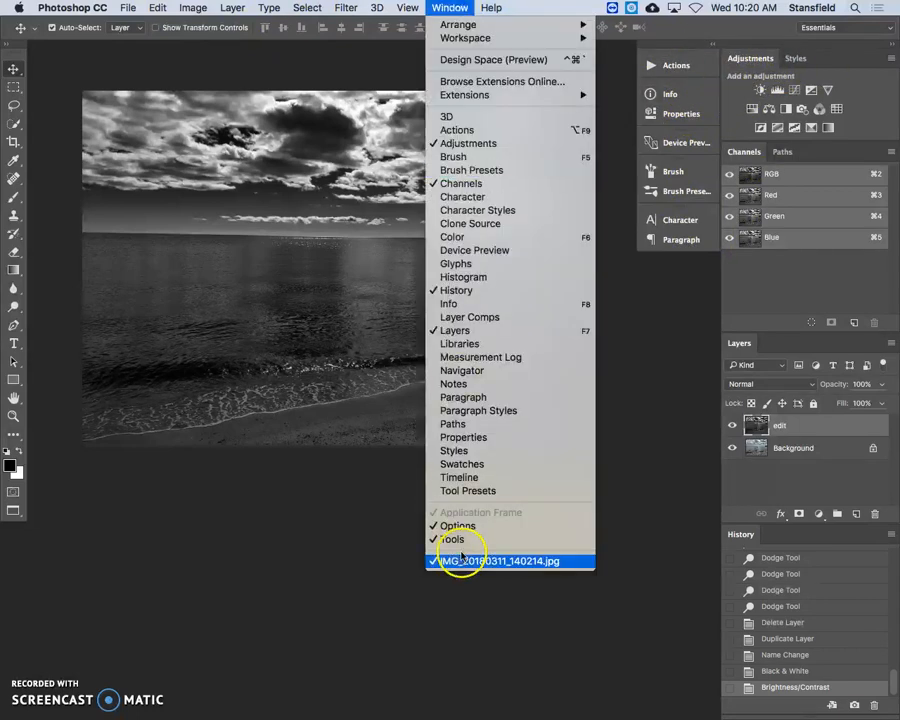
pyautogui.click(528, 292)
pyautogui.click(448, 8)
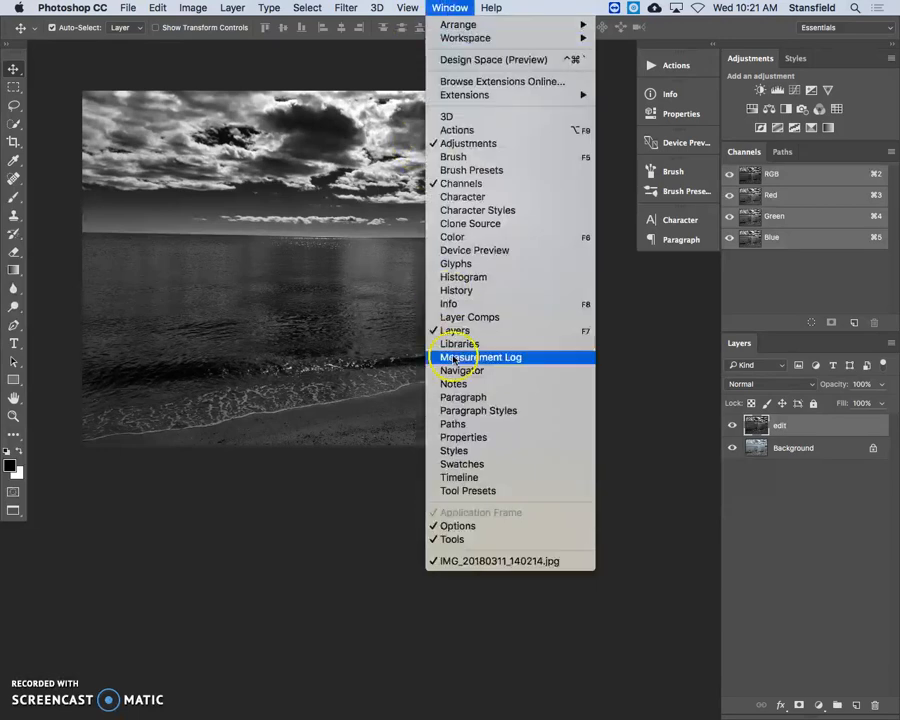
pyautogui.click(486, 290)
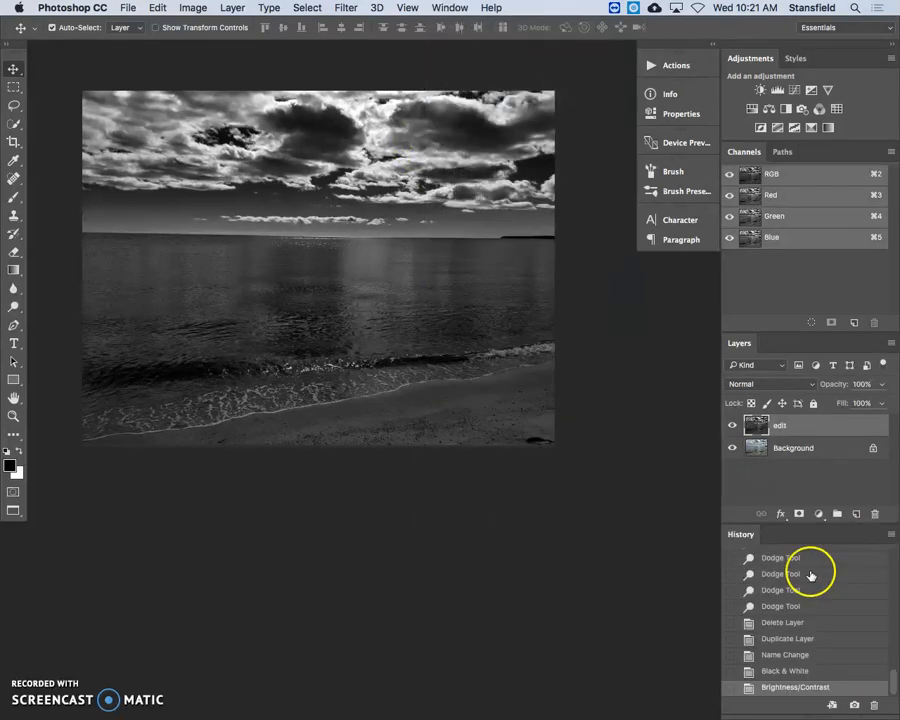
pyautogui.click(811, 672)
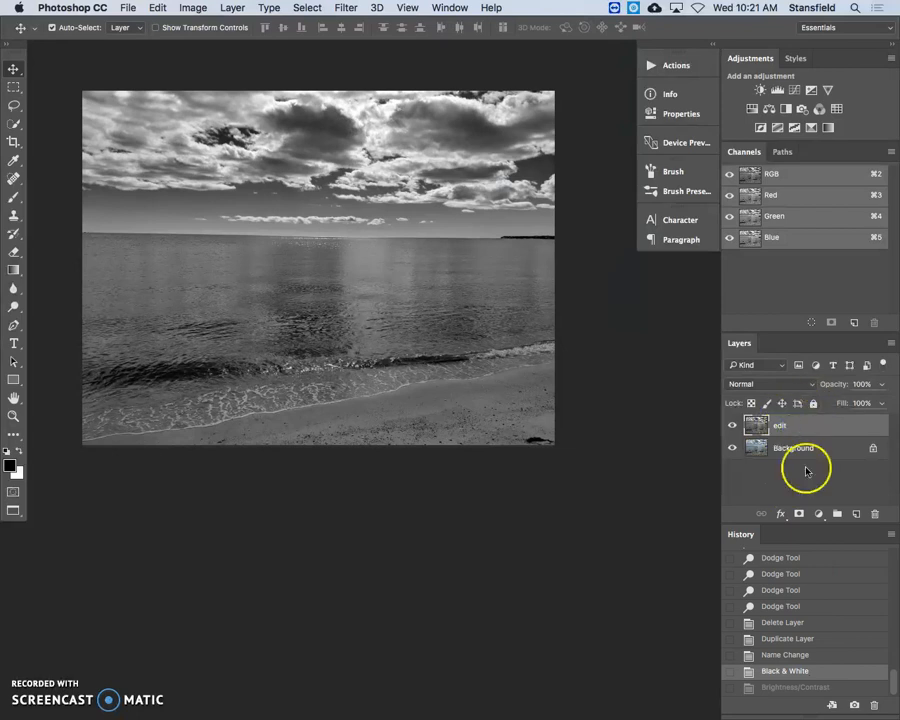
# Add a Brightness/Contrast adjustment layer above the edit layer with brightness -42 and contrast 100
pyautogui.click(817, 514)
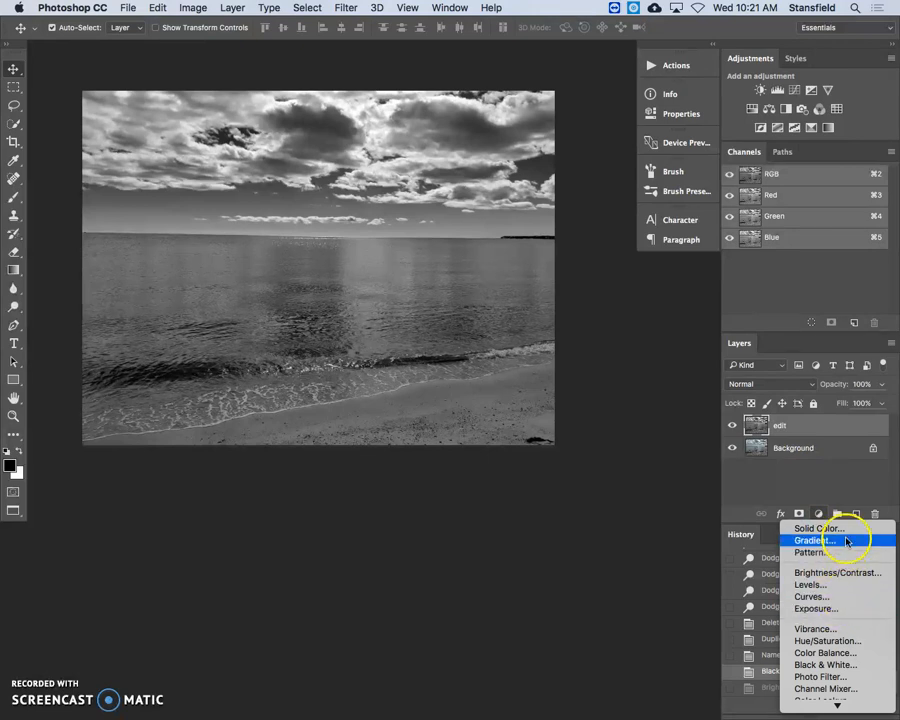
pyautogui.click(856, 572)
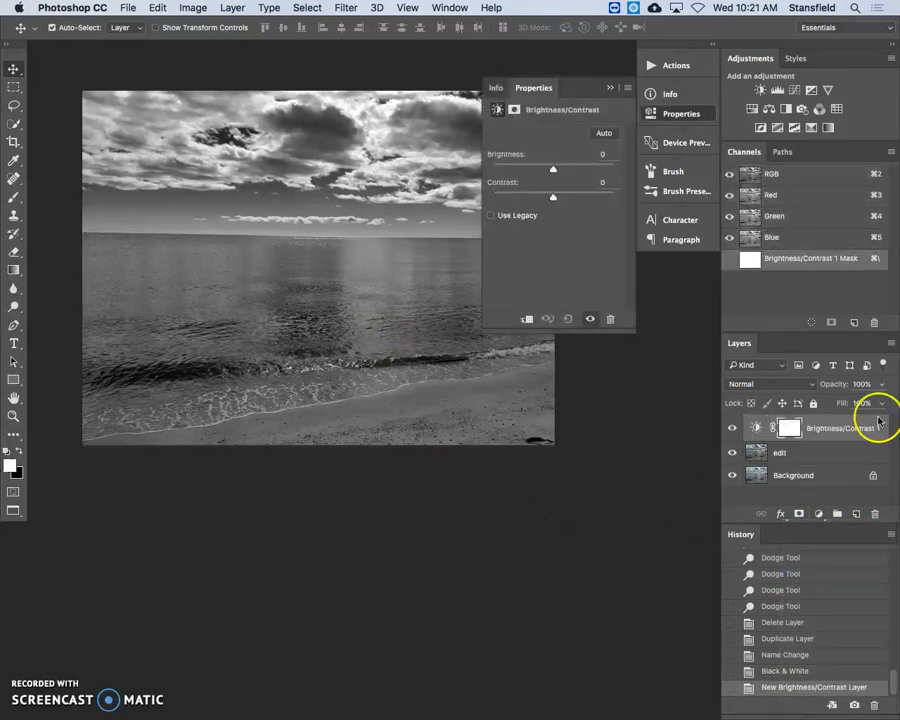
pyautogui.moveTo(553, 197); pyautogui.dragTo(614, 195)
pyautogui.moveTo(544, 170); pyautogui.dragTo(537, 171)
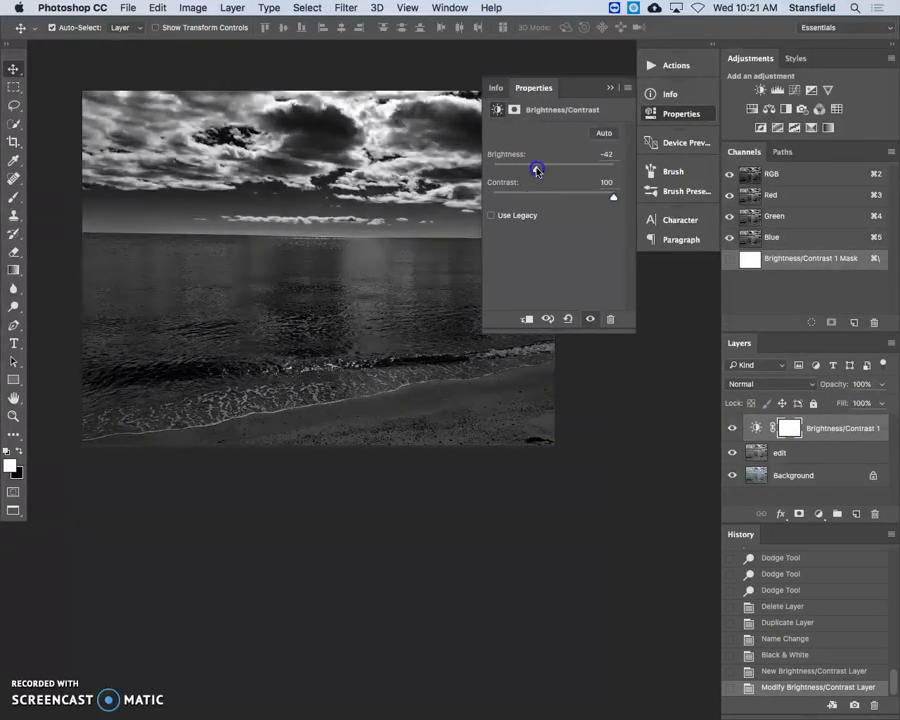
pyautogui.click(660, 113)
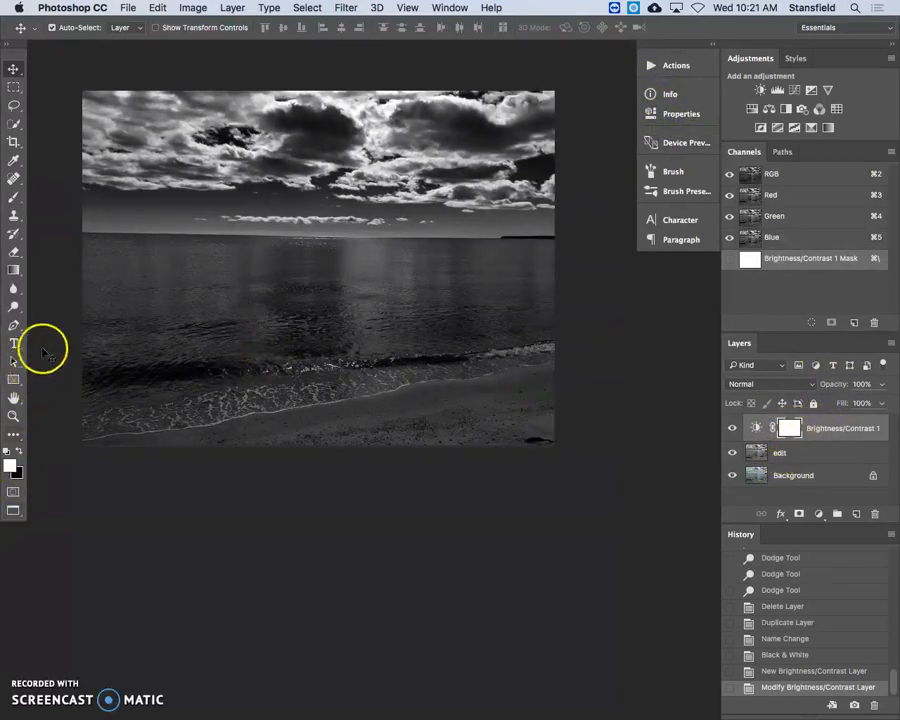
# Paint black over the water and sand on the Brightness/Contrast layer's mask with a soft Brush of size 1400
pyautogui.press('b')
pyautogui.rightClick(13, 198)
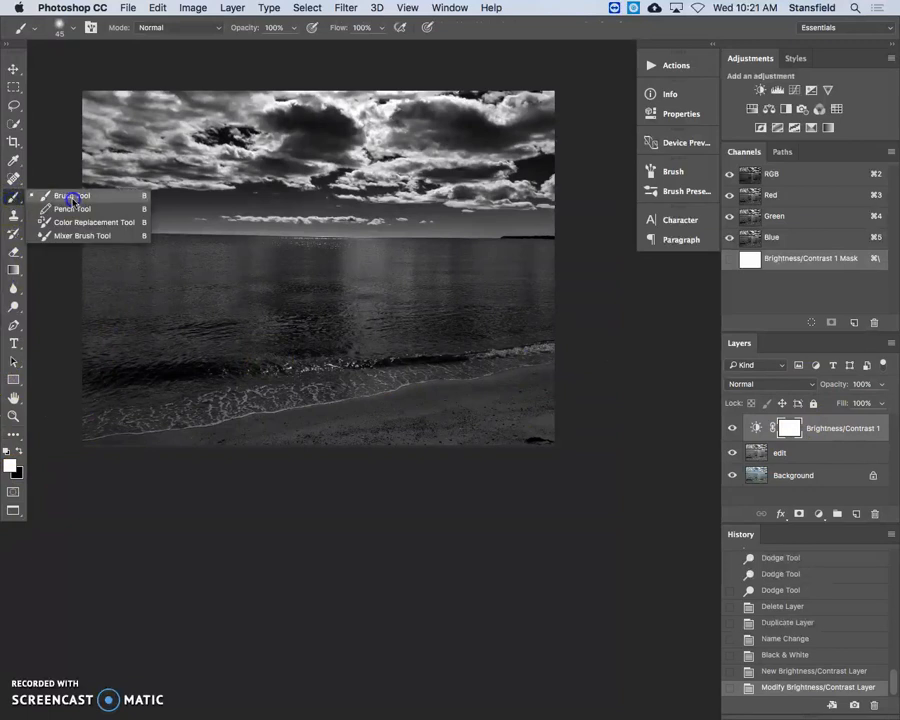
pyautogui.click(40, 195)
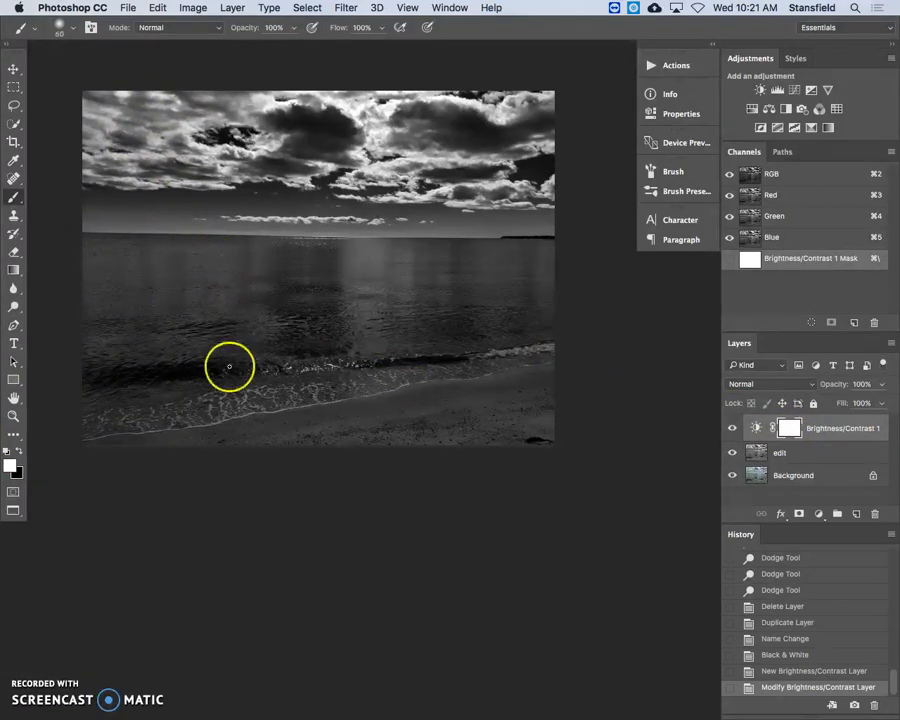
pyautogui.press(']')
pyautogui.press(']')
pyautogui.press(']')
pyautogui.press(']')
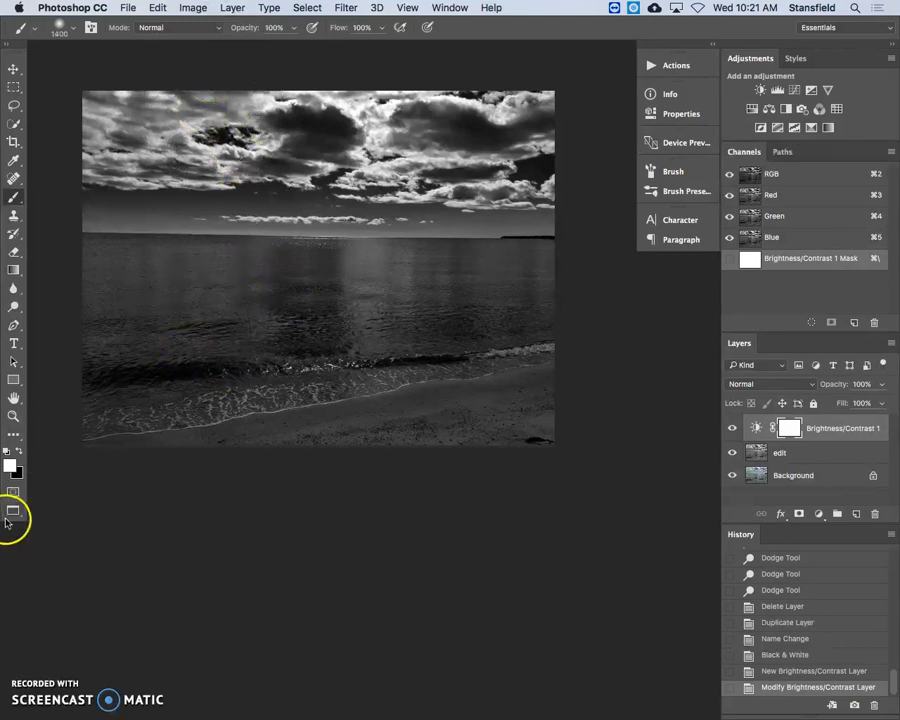
pyautogui.click(10, 467)
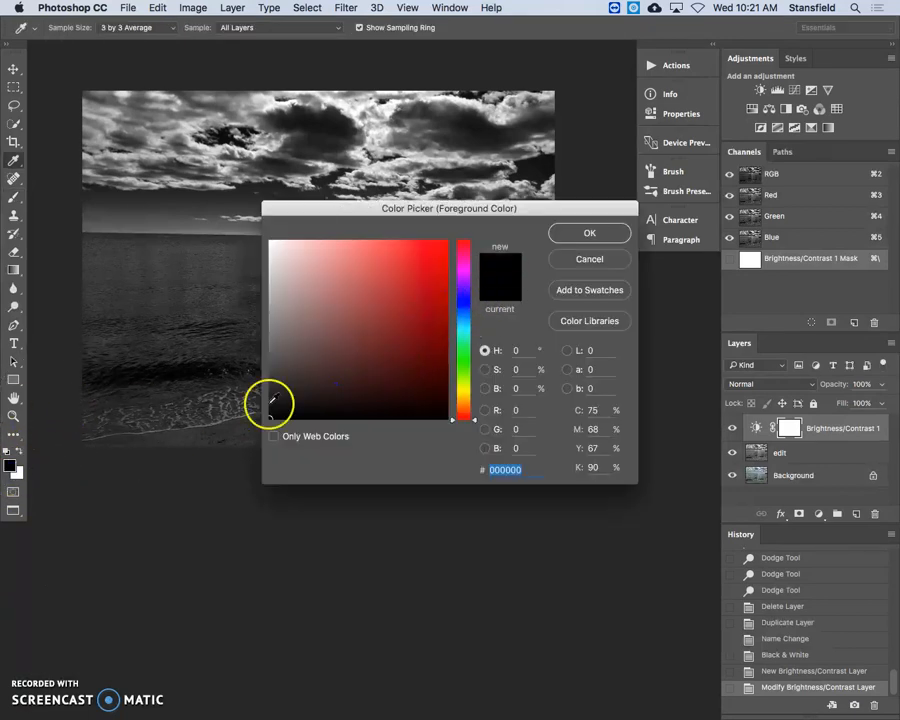
pyautogui.click(600, 231)
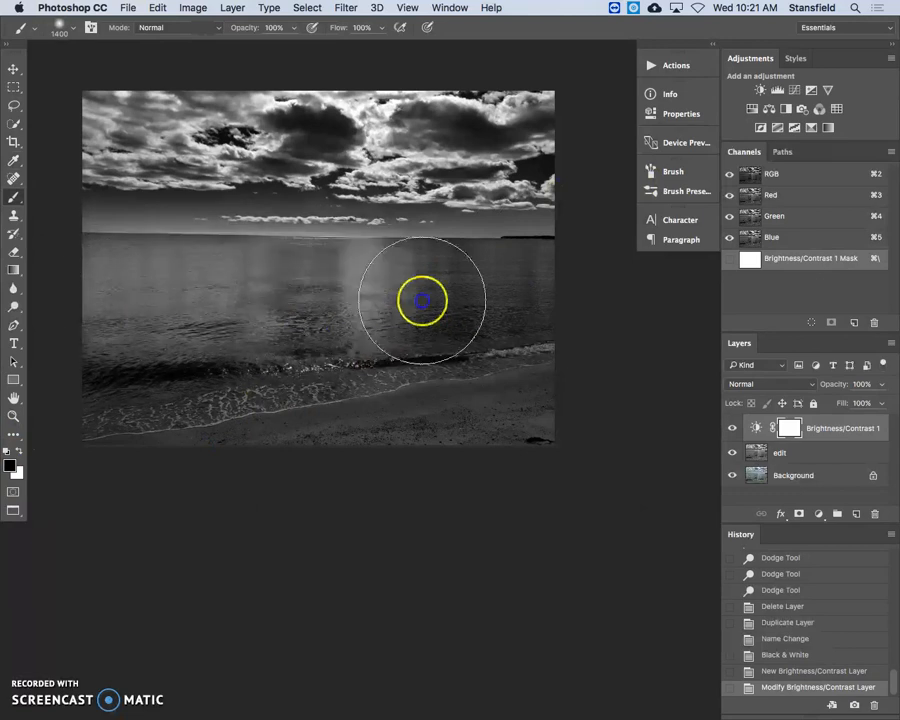
pyautogui.moveTo(287, 392)
pyautogui.mouseDown()
pyautogui.moveTo(186, 396)
pyautogui.moveTo(448, 402)
pyautogui.moveTo(556, 370)
pyautogui.moveTo(130, 342)
pyautogui.mouseUp()
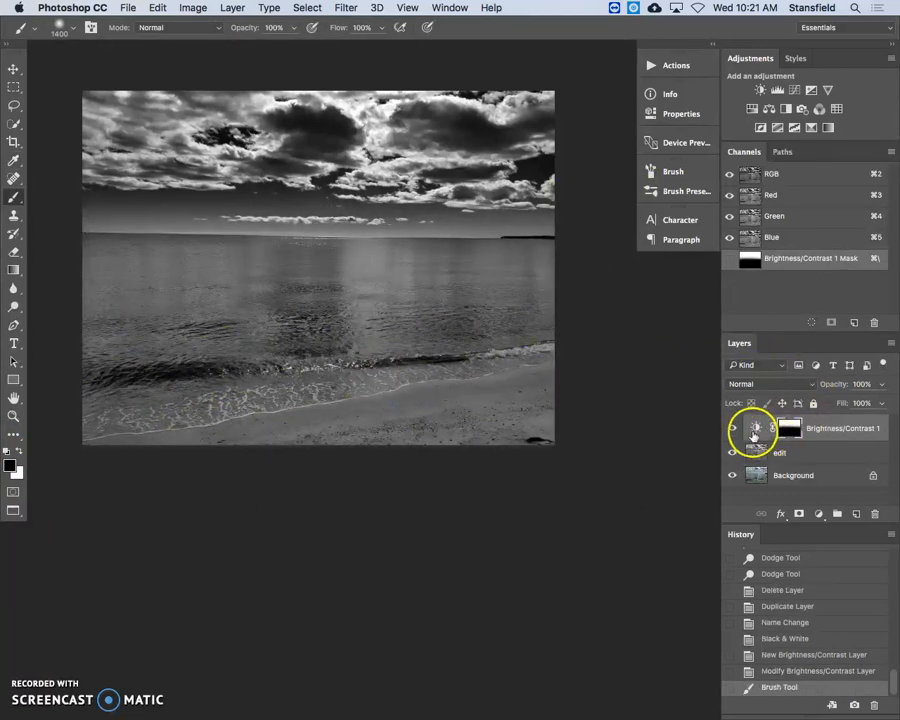
# Hide and redisplay the Brightness/Contrast layer to compare the sky with and without the adjustment
pyautogui.click(734, 429)
pyautogui.click(732, 430)
pyautogui.click(732, 430)
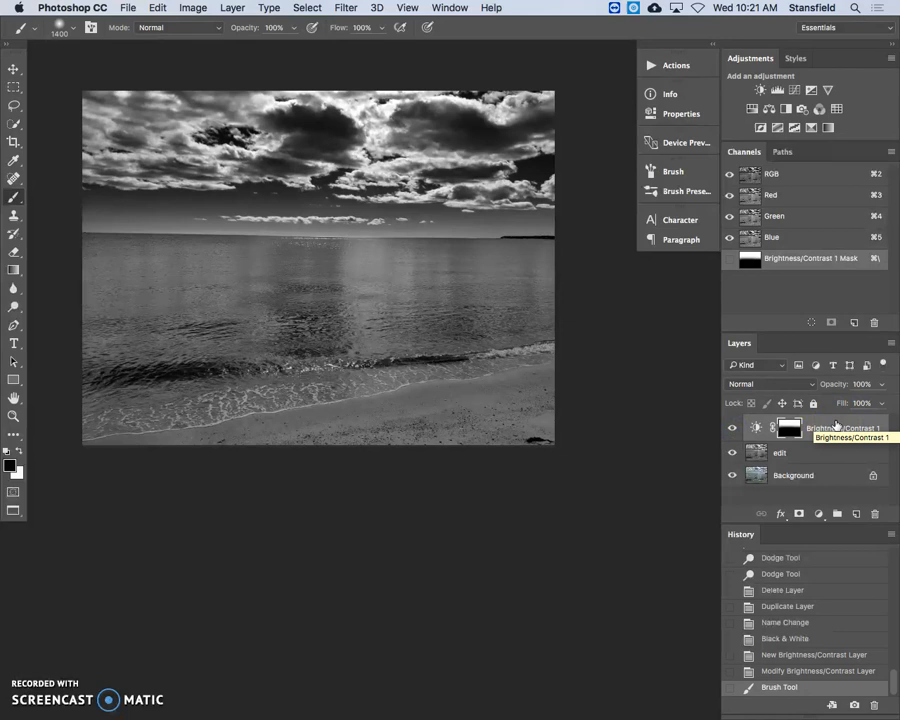
# Add a Curves adjustment layer above the Brightness/Contrast layer
pyautogui.click(819, 513)
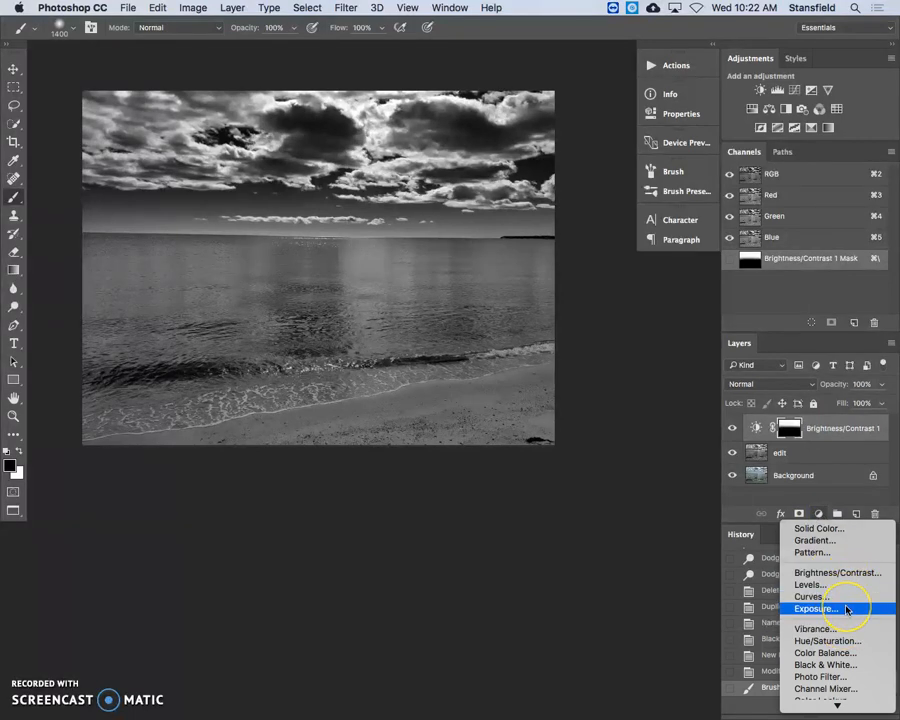
pyautogui.click(819, 514)
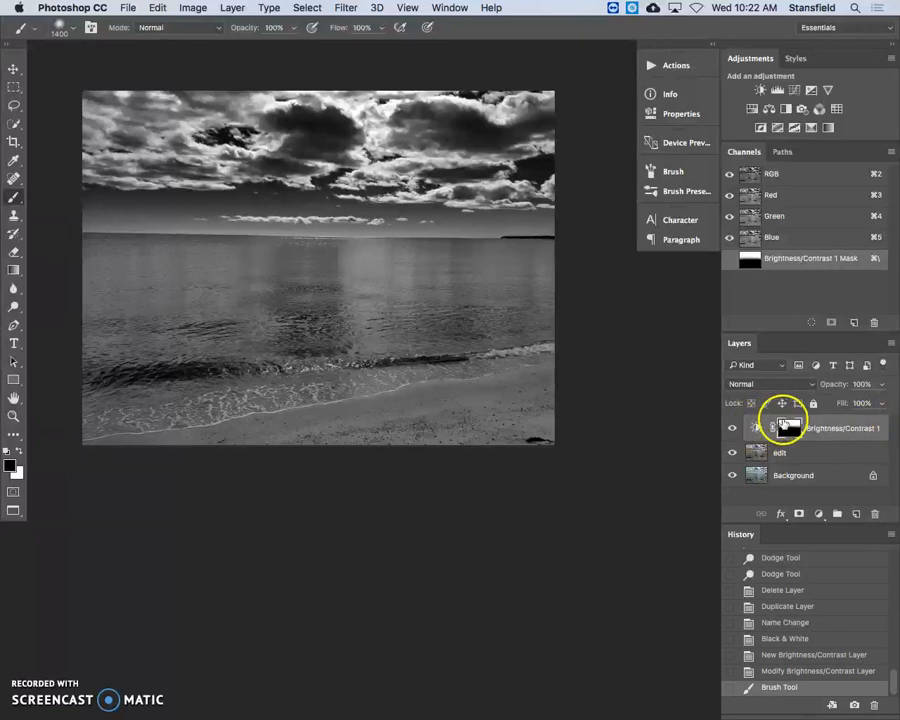
pyautogui.click(819, 514)
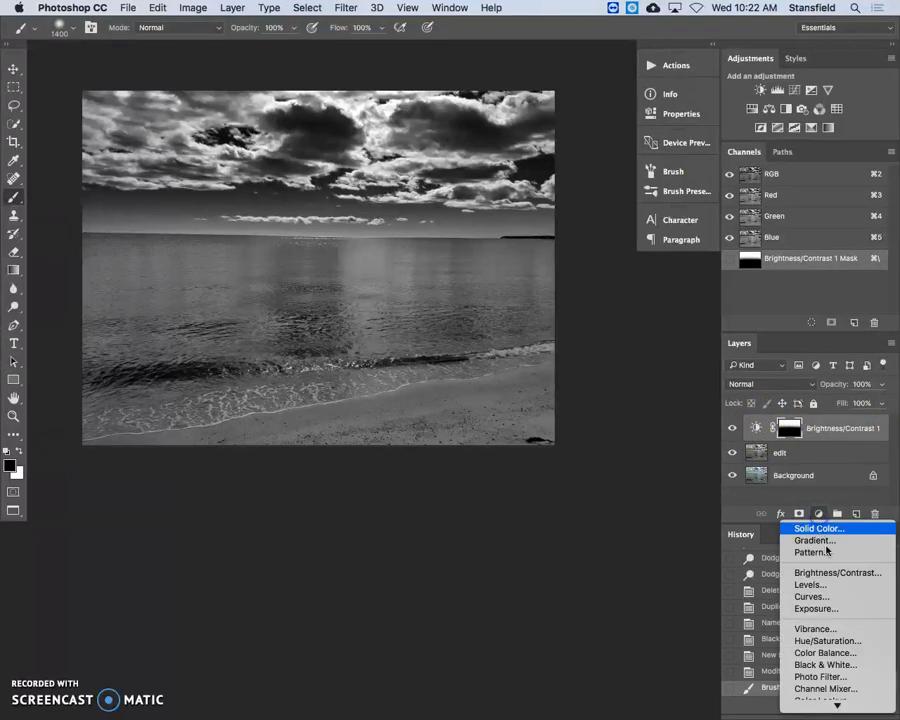
pyautogui.click(812, 596)
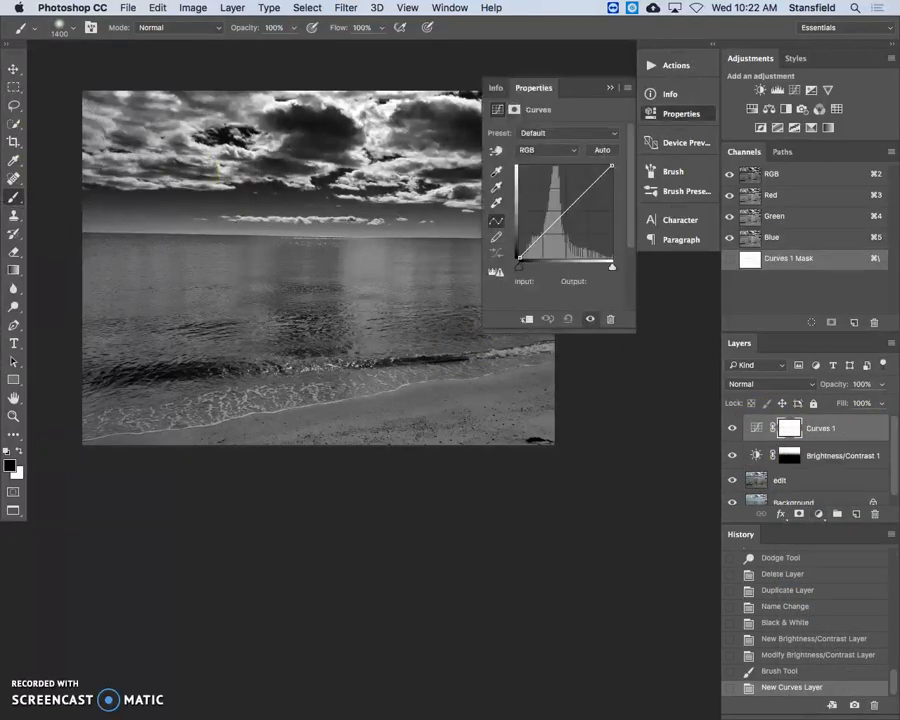
# Sample the dark wave and the bright water with the Eyedropper tool, placing a shadow point on the curve at input 11, output 11
pyautogui.press('i')
pyautogui.rightClick(13, 161)
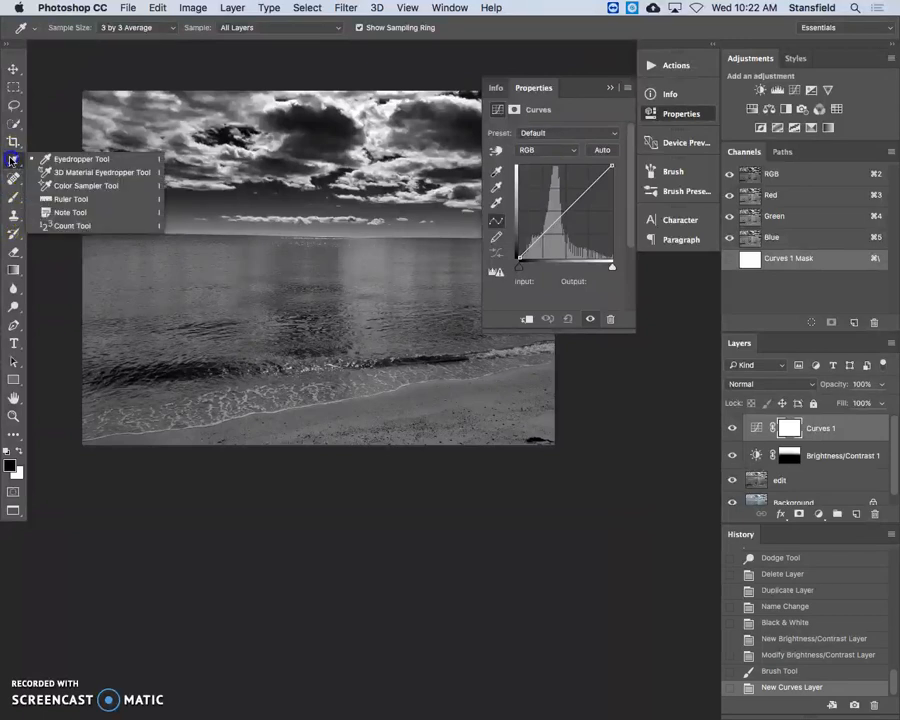
pyautogui.click(79, 161)
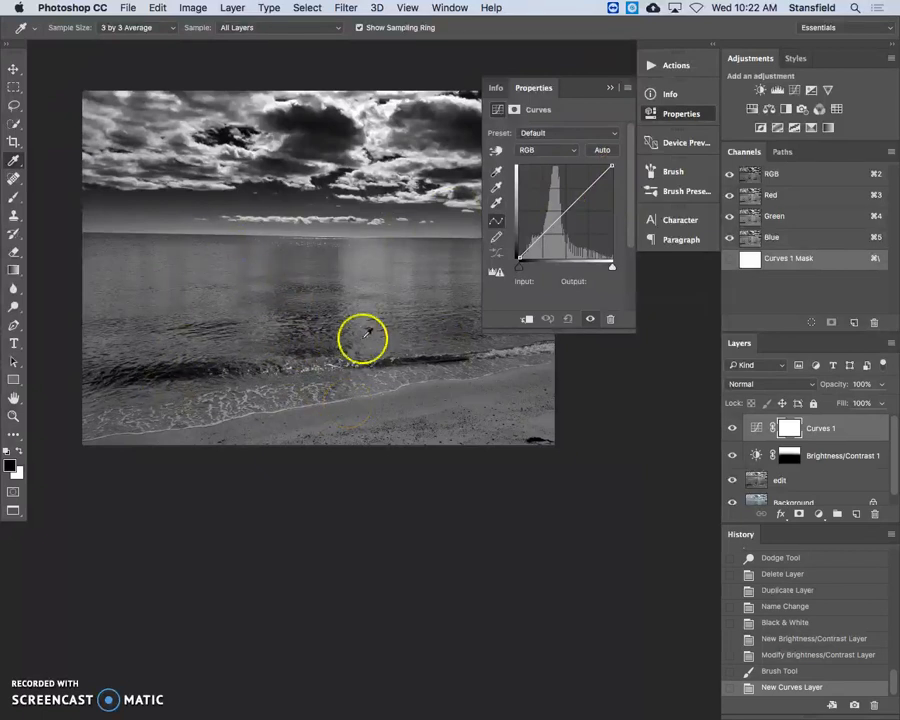
pyautogui.click(177, 372)
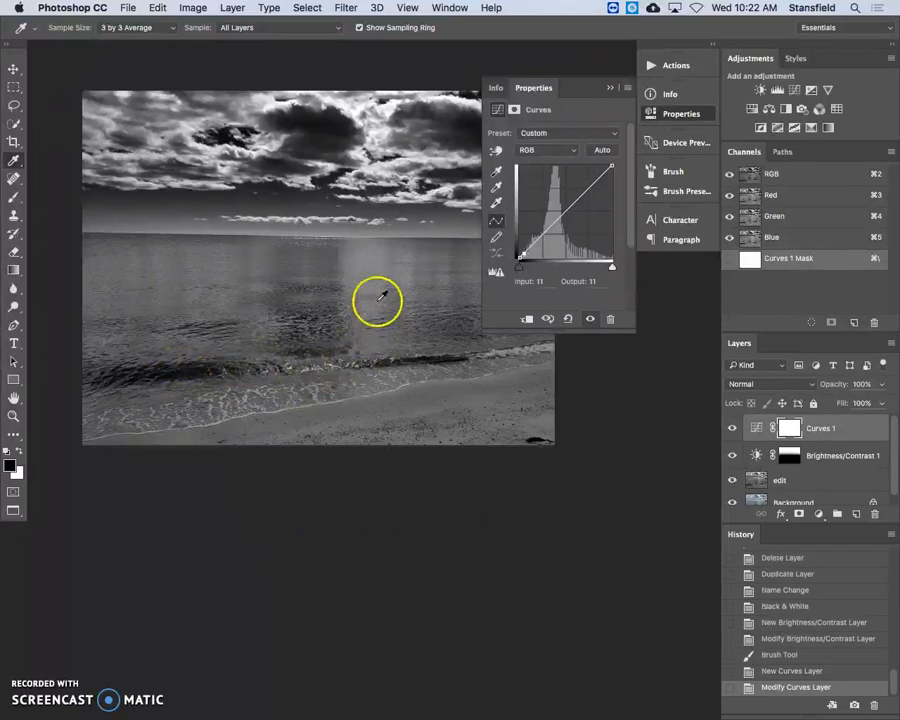
pyautogui.click(366, 265)
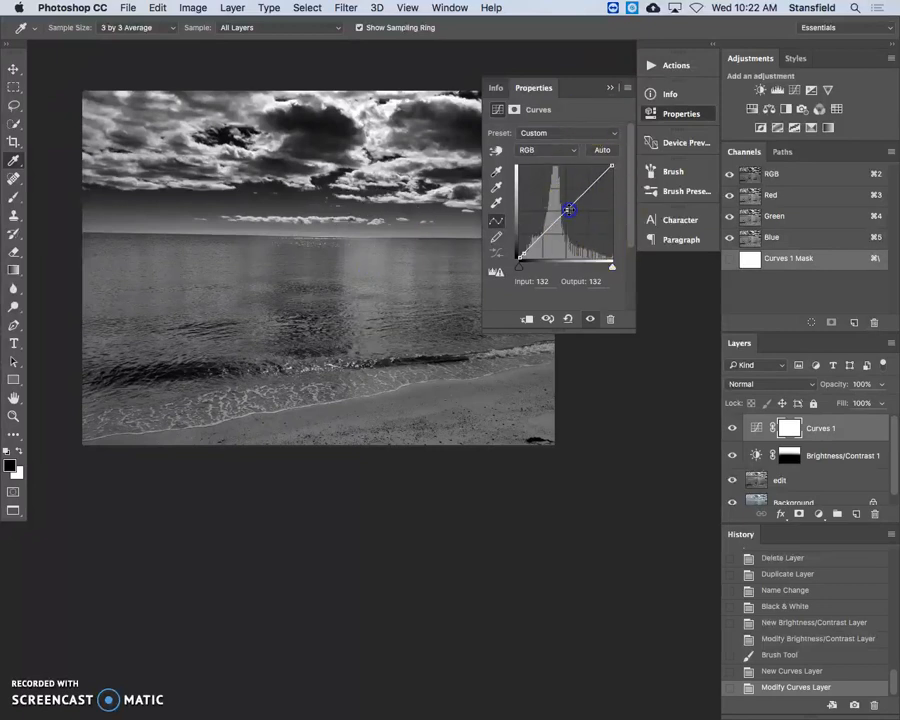
# Shape the curve with a midtone point at input 128, output 181, and the shadow point at input 15, output 5
pyautogui.moveTo(568, 209); pyautogui.dragTo(567, 191)
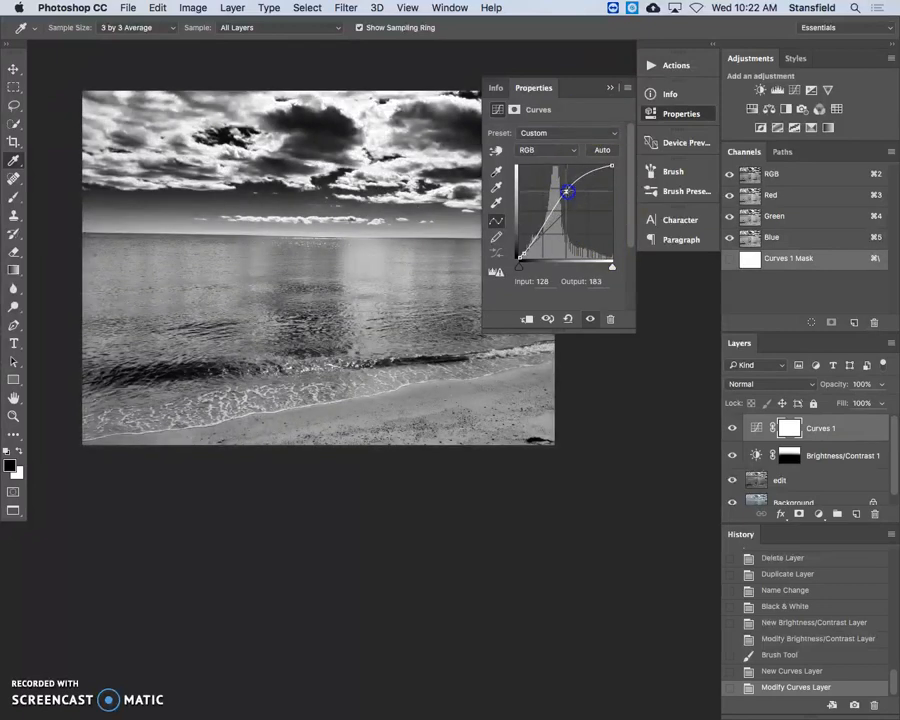
pyautogui.moveTo(521, 253); pyautogui.dragTo(523, 256)
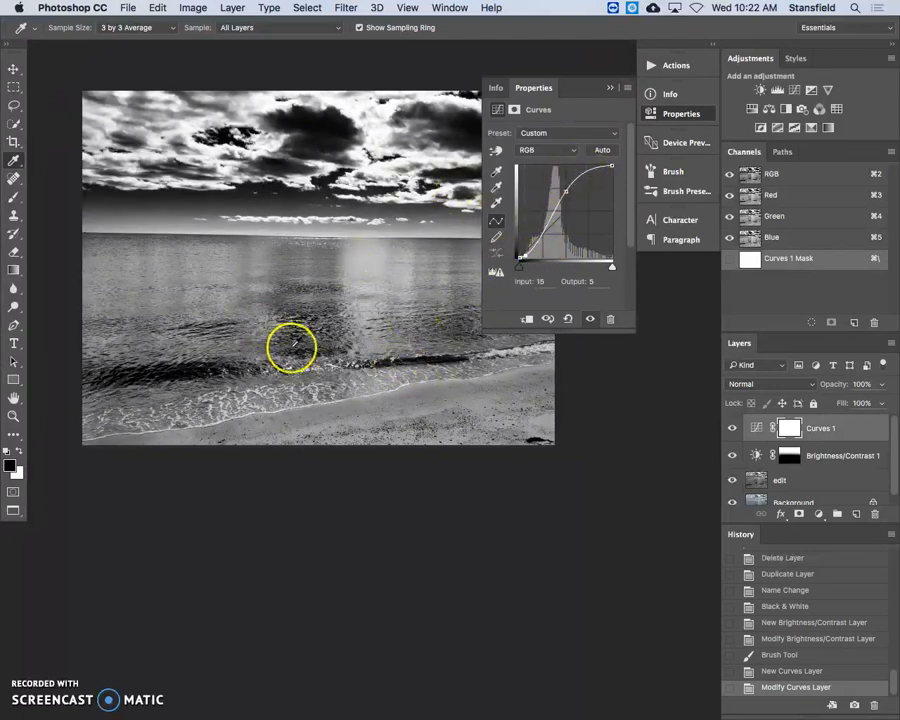
pyautogui.moveTo(567, 186); pyautogui.dragTo(566, 191)
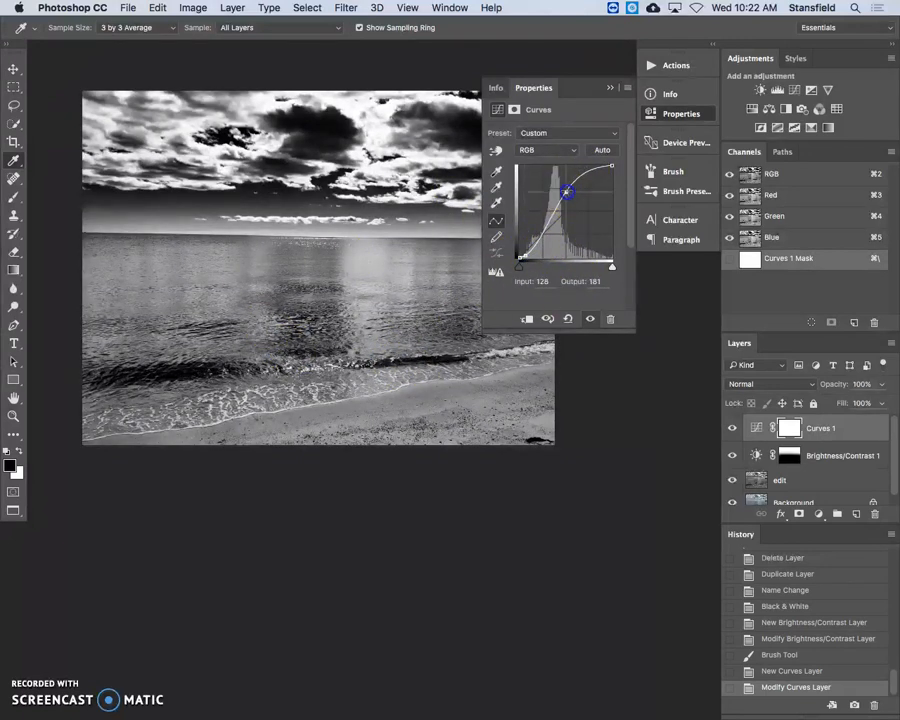
# Paint black over the sky on the Curves layer's mask with the soft Brush of size 1400
pyautogui.click(791, 428)
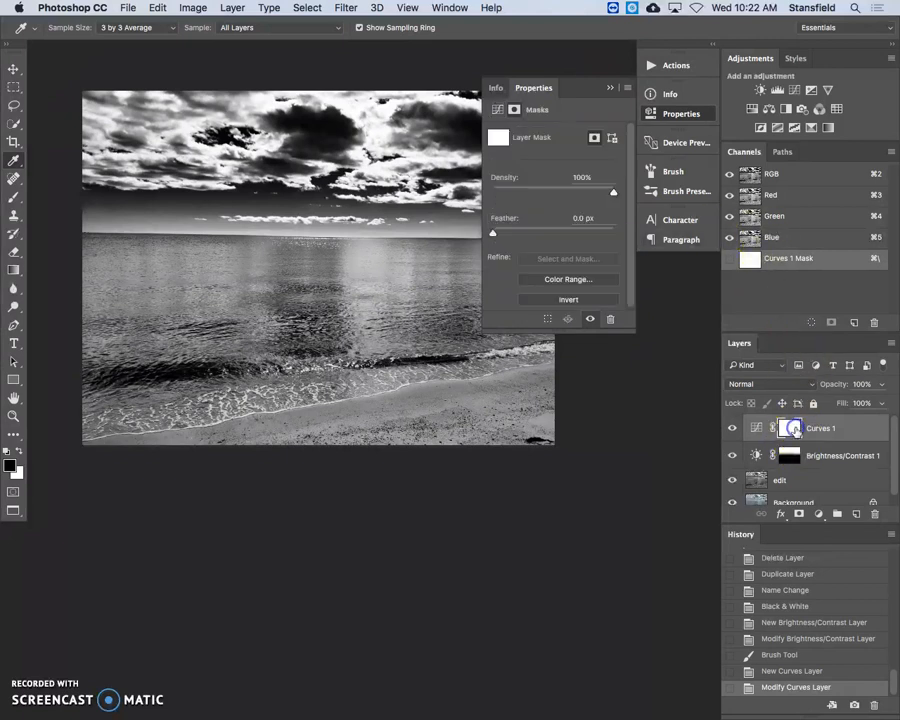
pyautogui.press('b')
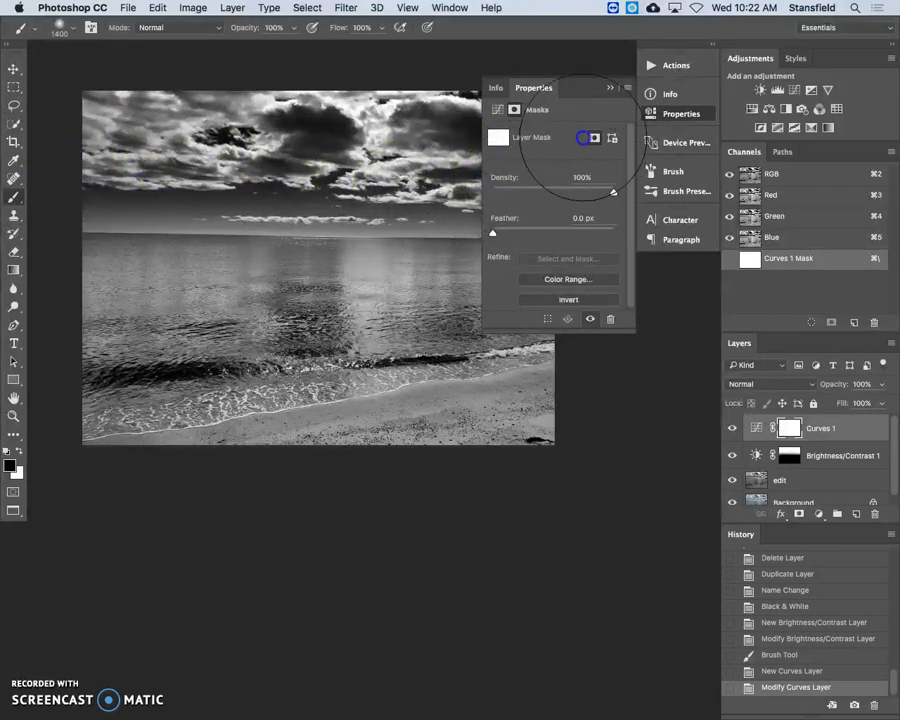
pyautogui.moveTo(125, 114); pyautogui.dragTo(127, 113)
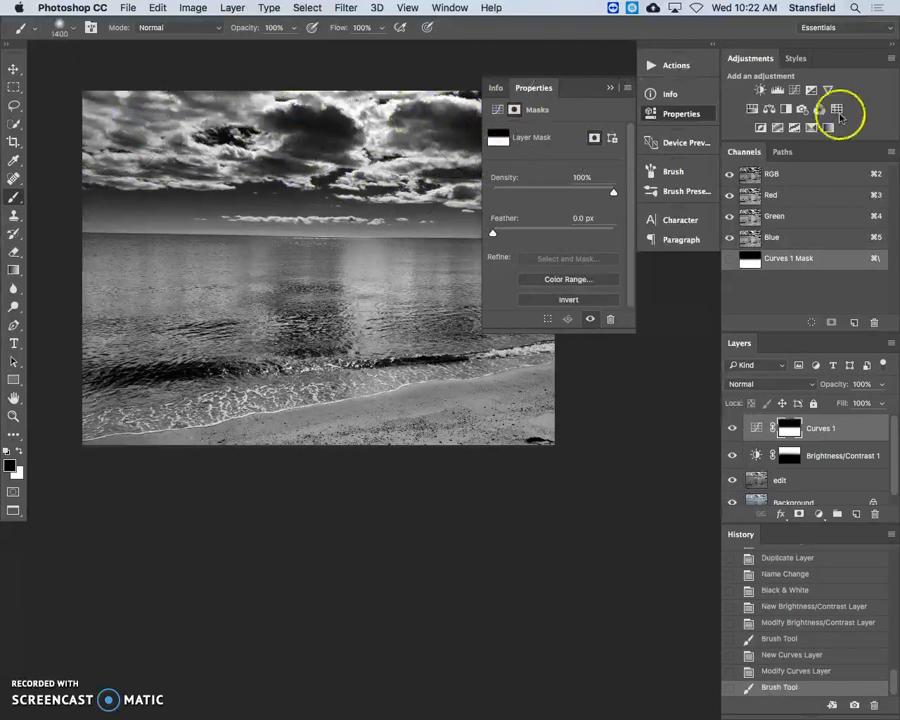
pyautogui.click(683, 116)
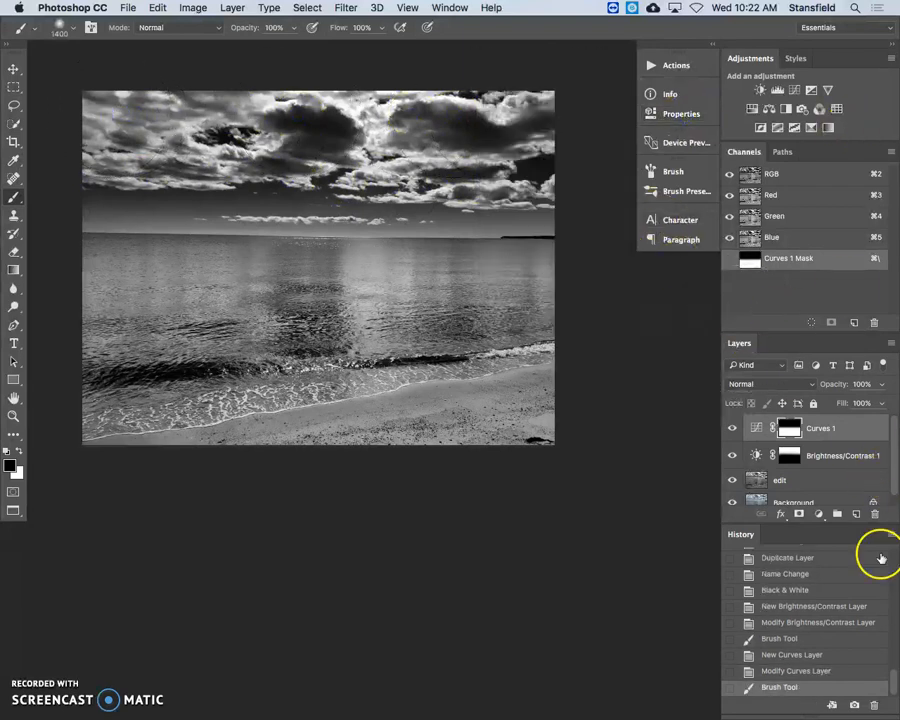
# Toggle the visibility of the Curves and Brightness/Contrast layers to compare their effects on the water and the sky
pyautogui.click(732, 430)
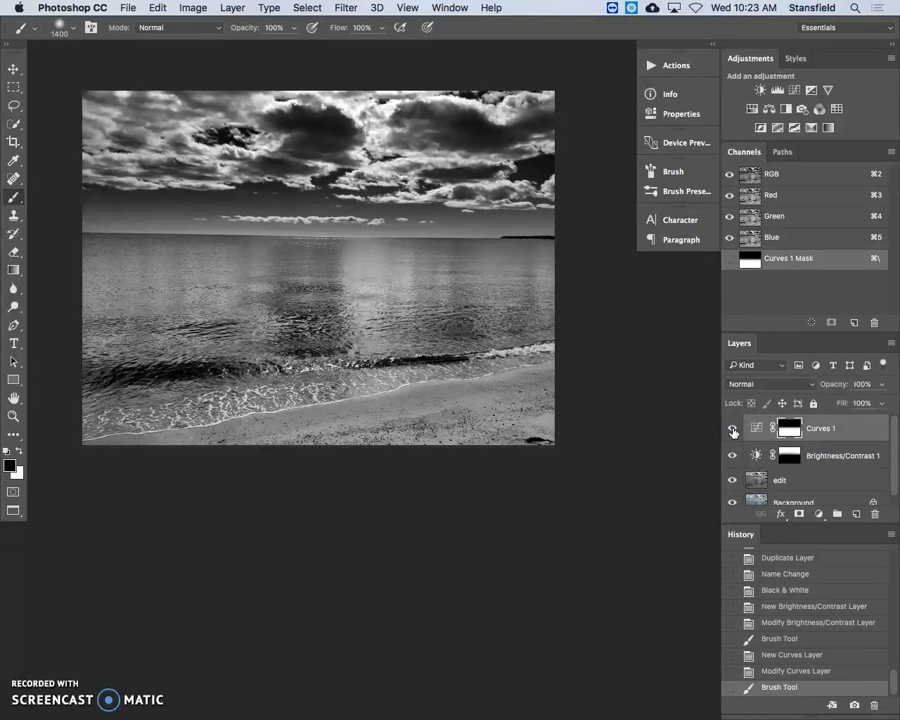
pyautogui.click(732, 430)
pyautogui.click(732, 458)
pyautogui.click(732, 458)
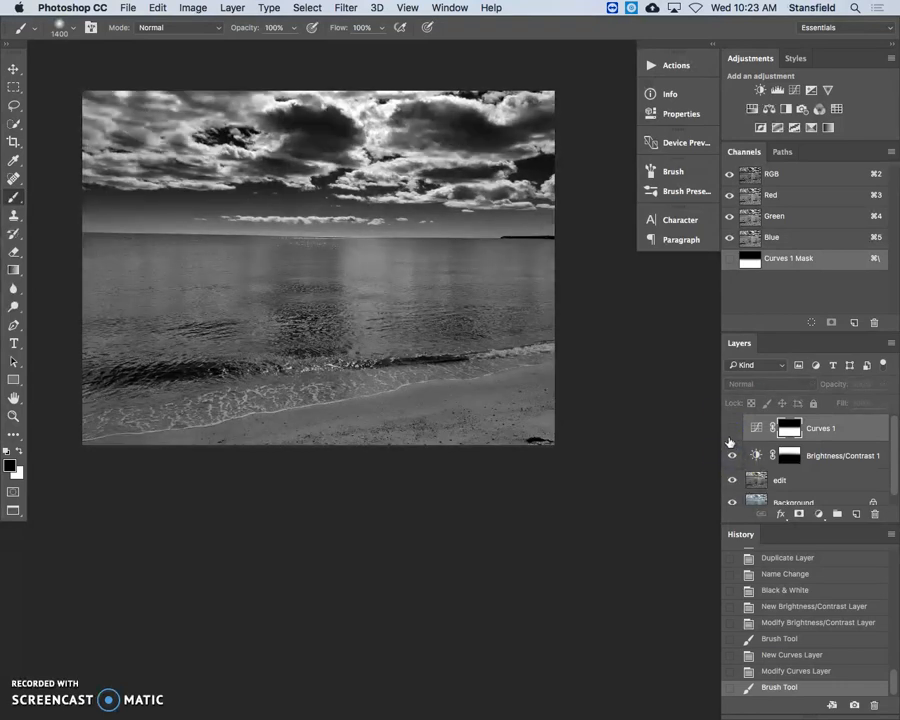
pyautogui.click(731, 429)
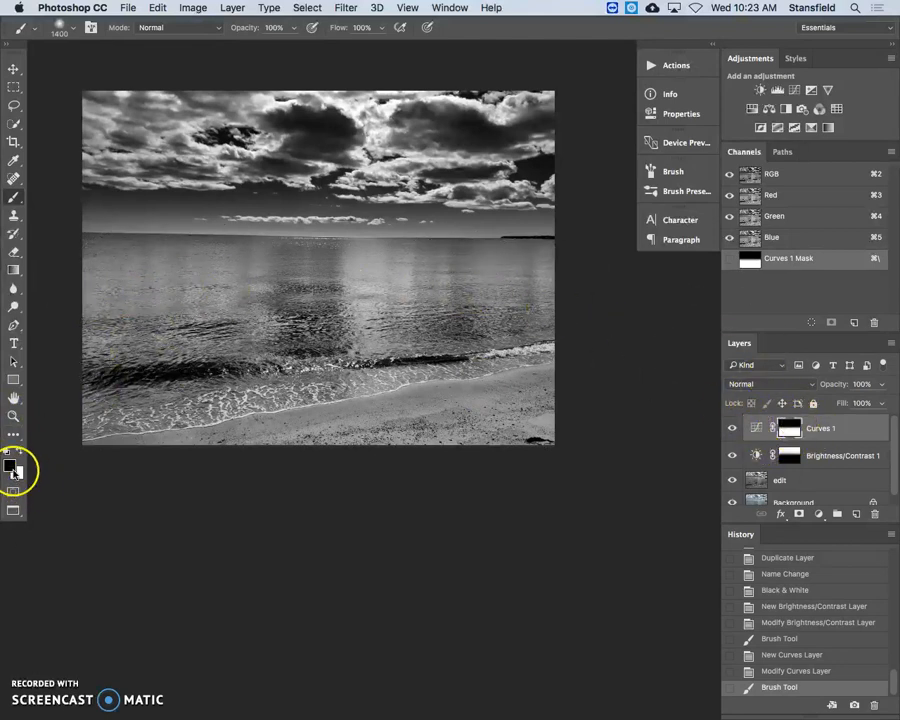
pyautogui.moveTo(548, 466); pyautogui.dragTo(537, 414)
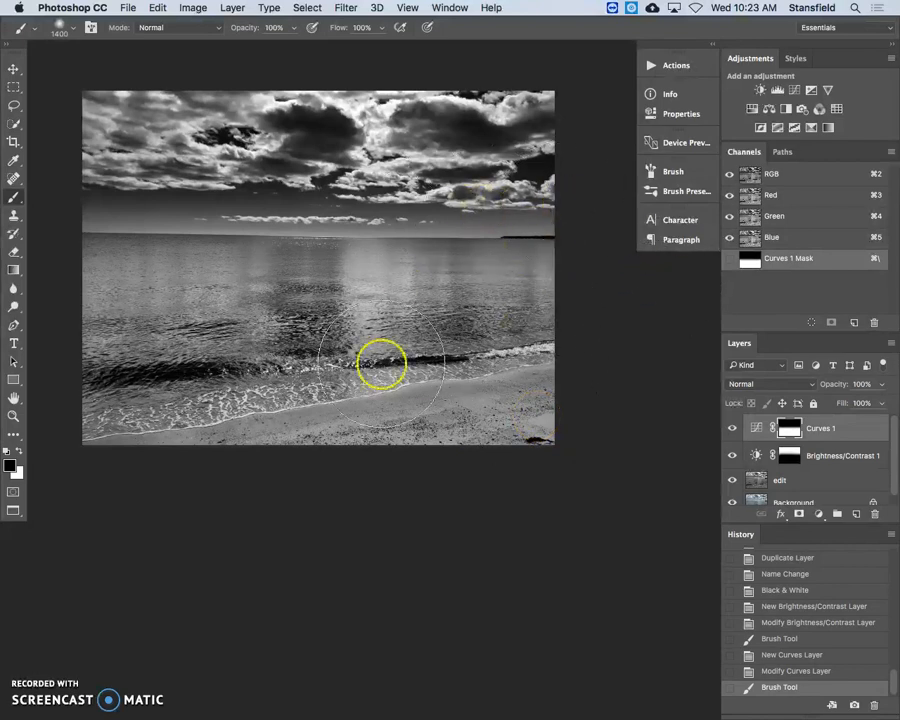
# Add a Levels adjustment layer above the Curves layer with input levels 93, 1.12 and 220
pyautogui.click(818, 514)
pyautogui.click(842, 586)
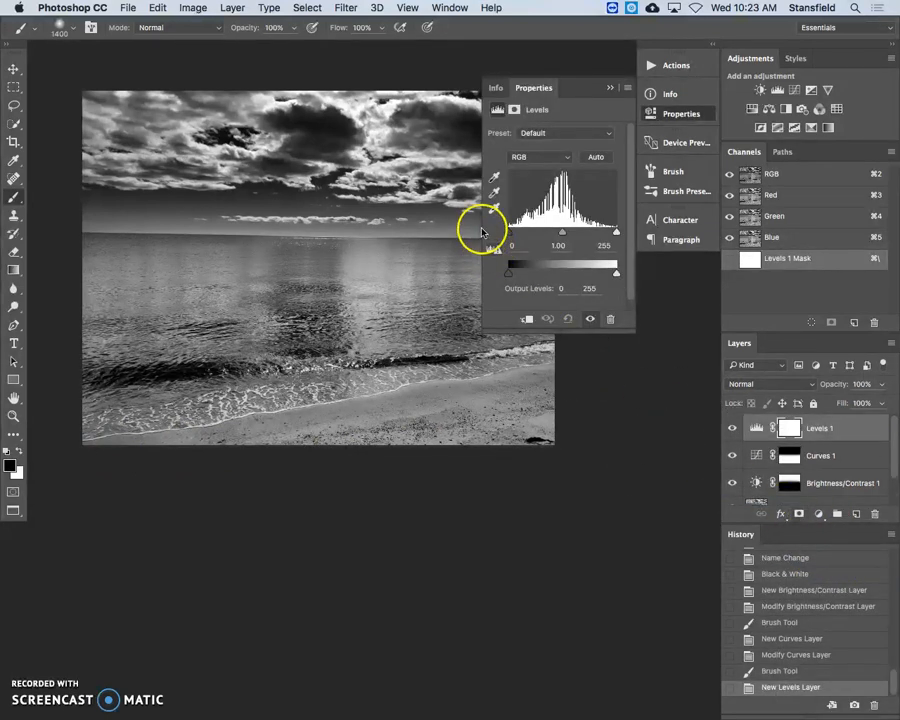
pyautogui.moveTo(512, 235)
pyautogui.mouseDown()
pyautogui.moveTo(611, 237)
pyautogui.moveTo(601, 237)
pyautogui.mouseUp()
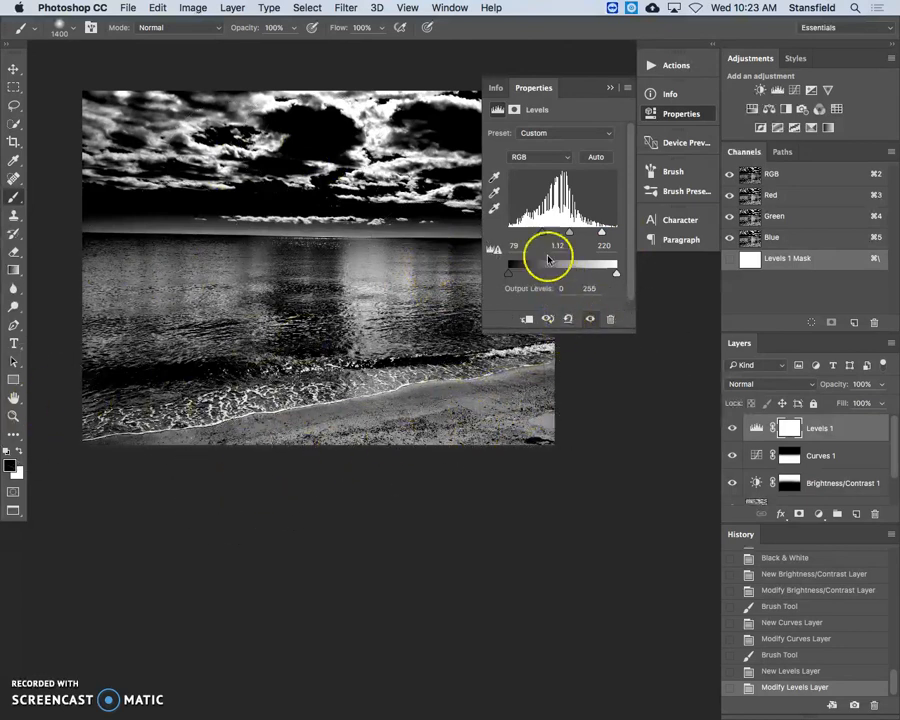
pyautogui.moveTo(543, 234); pyautogui.dragTo(548, 234)
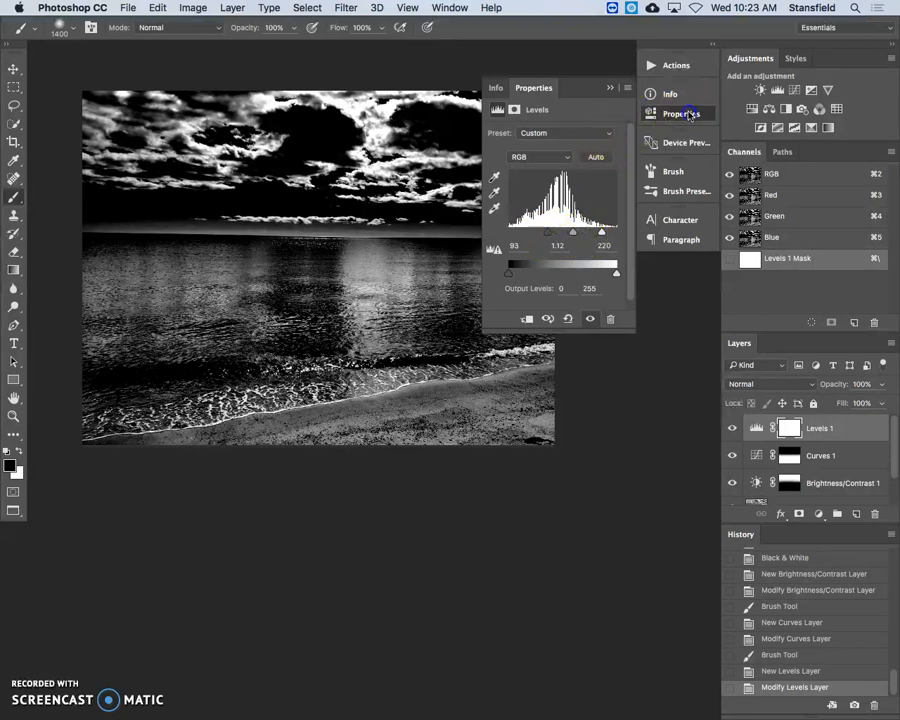
pyautogui.click(689, 115)
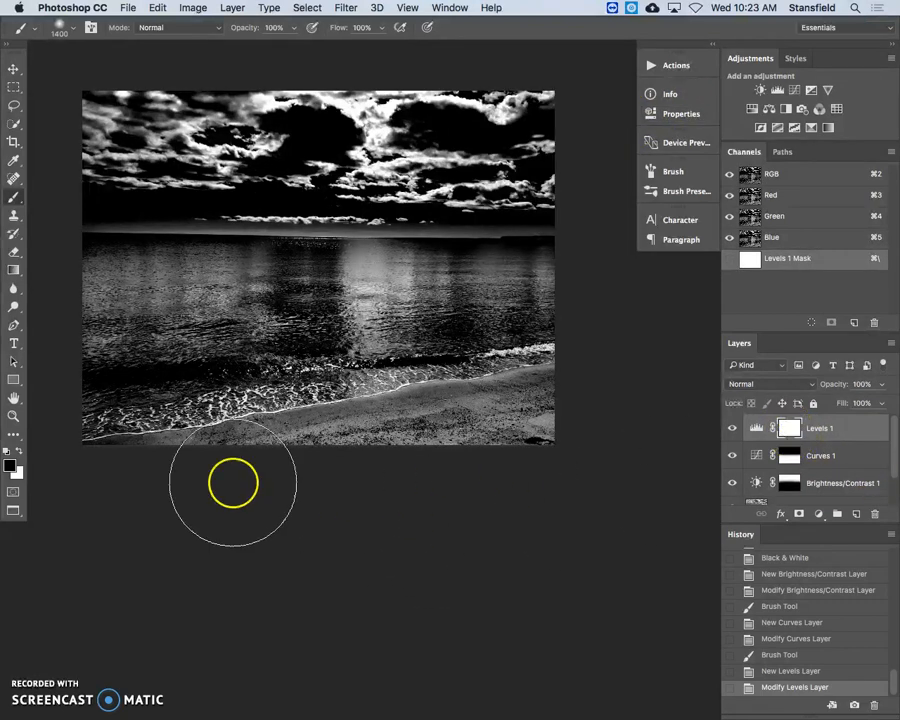
# Fill the Levels layer's mask with black at 8% opacity
pyautogui.click(10, 465)
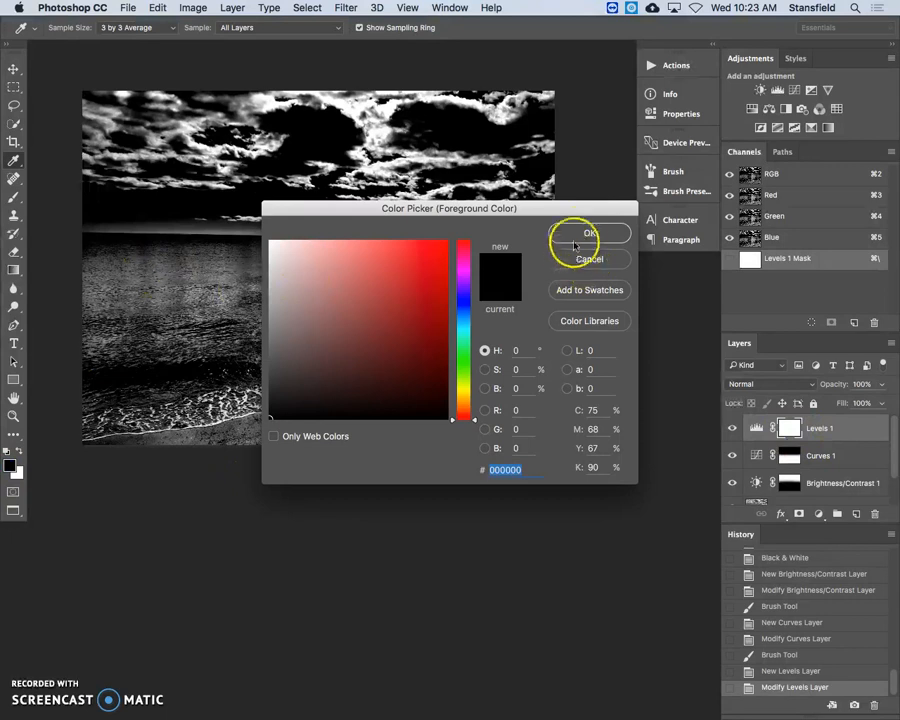
pyautogui.click(607, 260)
pyautogui.click(157, 7)
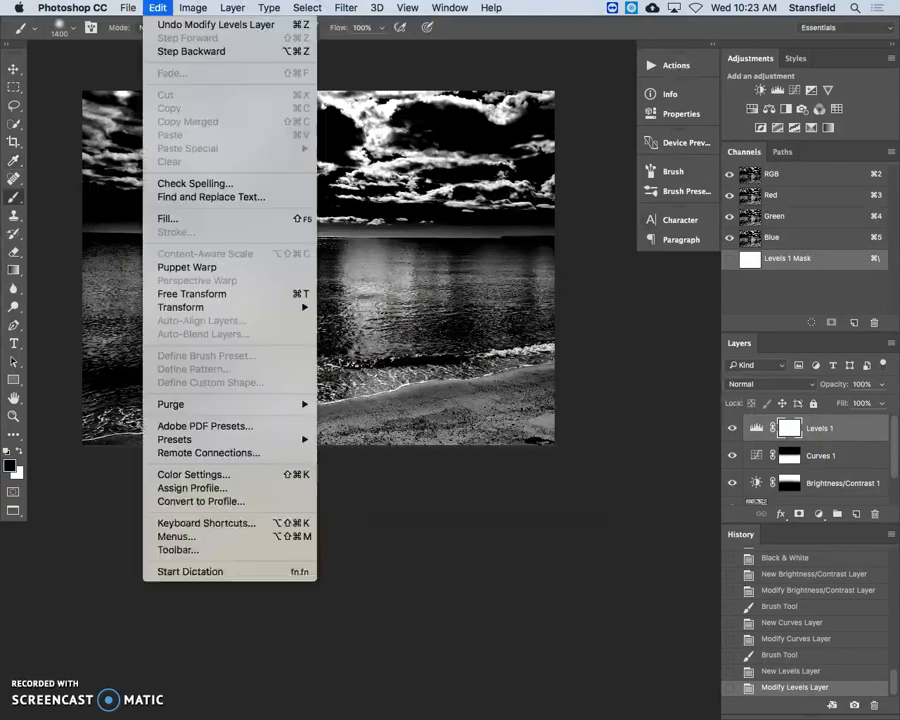
pyautogui.click(232, 219)
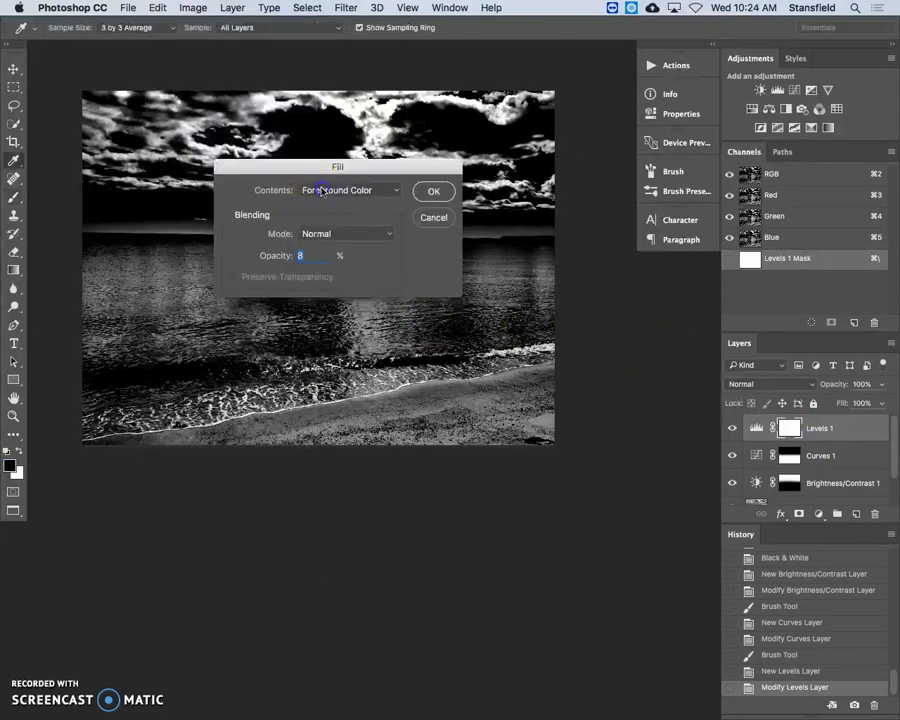
pyautogui.click(320, 189)
pyautogui.click(340, 277)
pyautogui.click(438, 200)
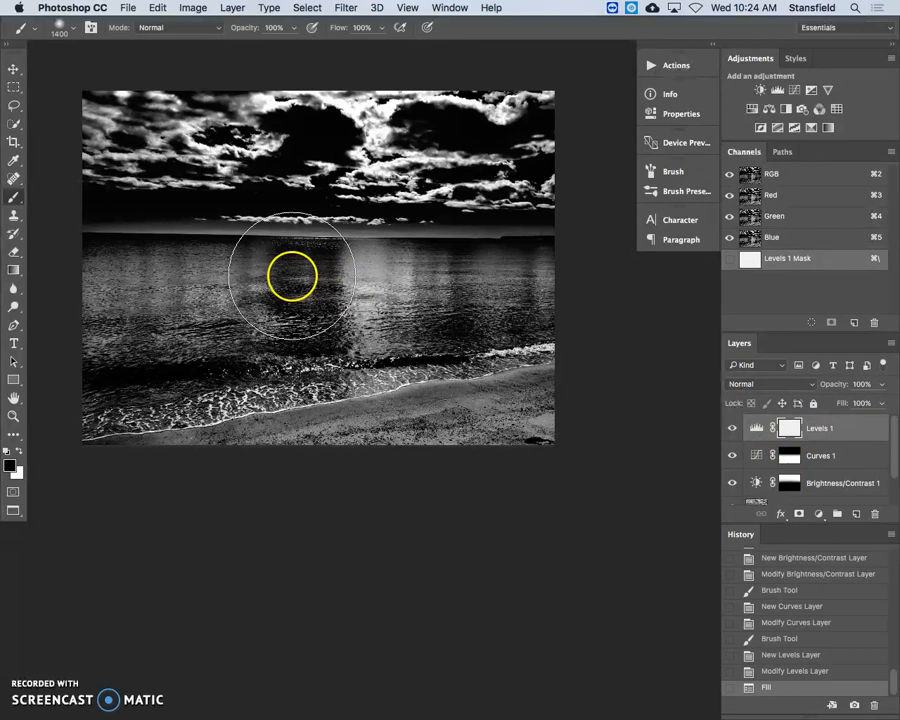
# Fill the Levels layer's mask with black in Normal mode at 100% opacity
pyautogui.click(160, 7)
pyautogui.click(205, 229)
pyautogui.click(152, 7)
pyautogui.click(181, 221)
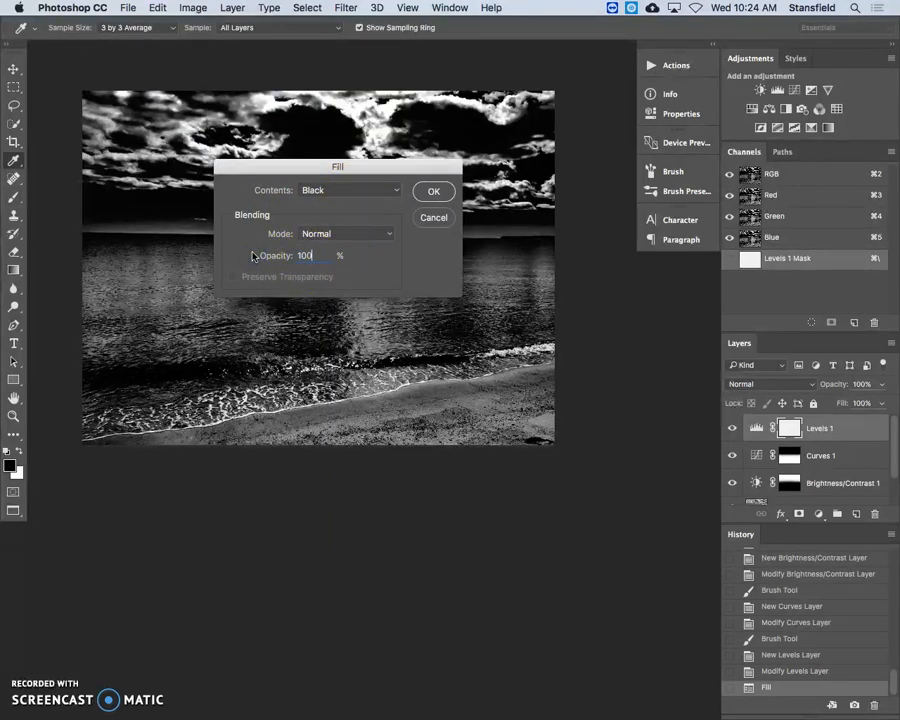
pyautogui.click(432, 190)
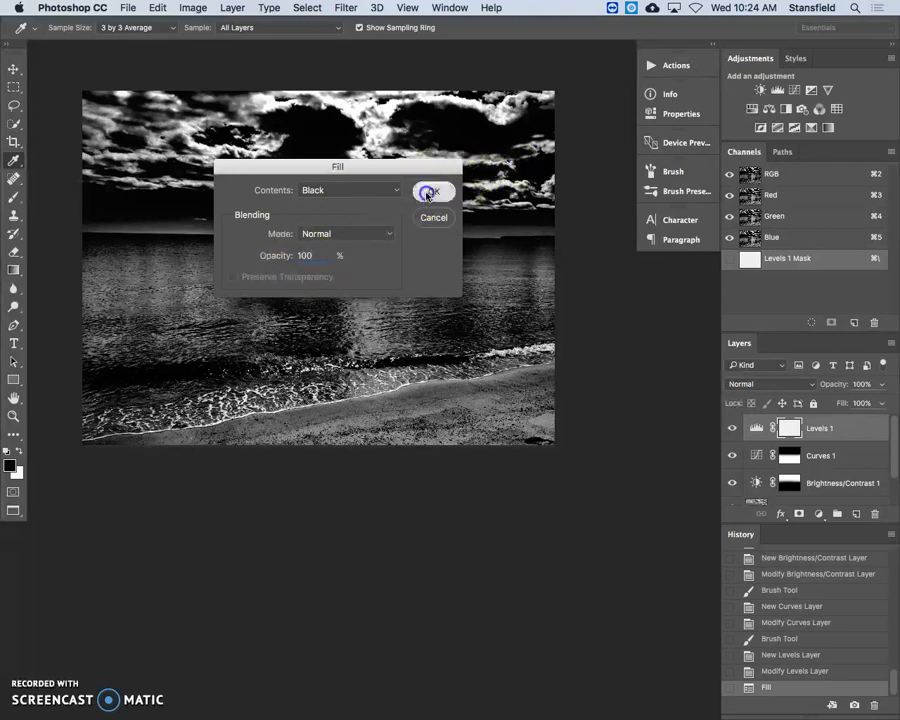
# Set the foreground color to white and paint over the sand on the Levels mask with the soft Brush of size 1400
pyautogui.press('b')
pyautogui.click(733, 427)
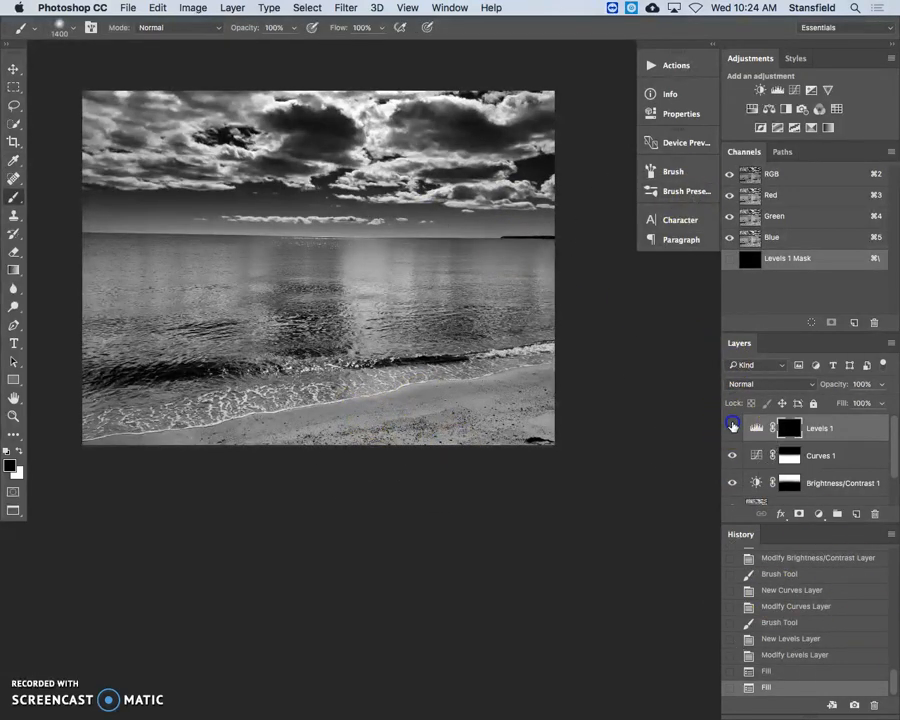
pyautogui.click(11, 464)
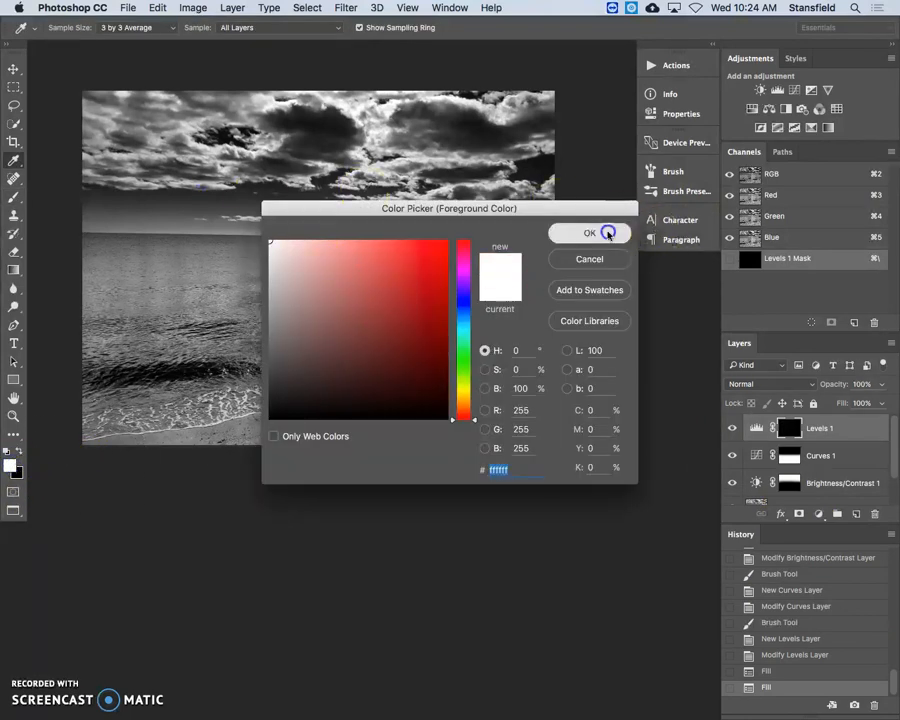
pyautogui.click(603, 232)
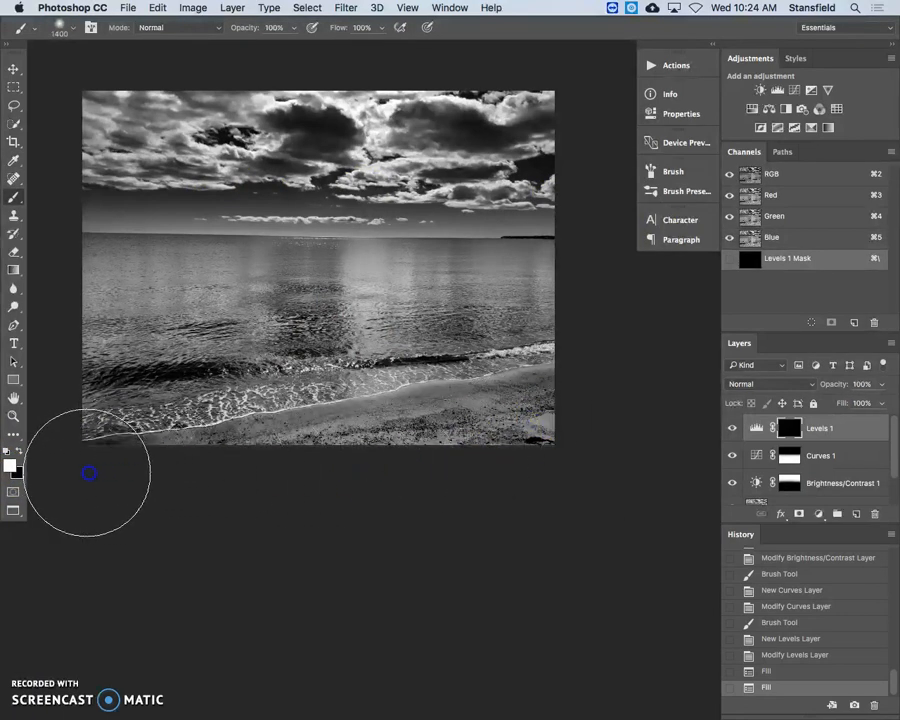
pyautogui.moveTo(88, 472); pyautogui.dragTo(560, 468)
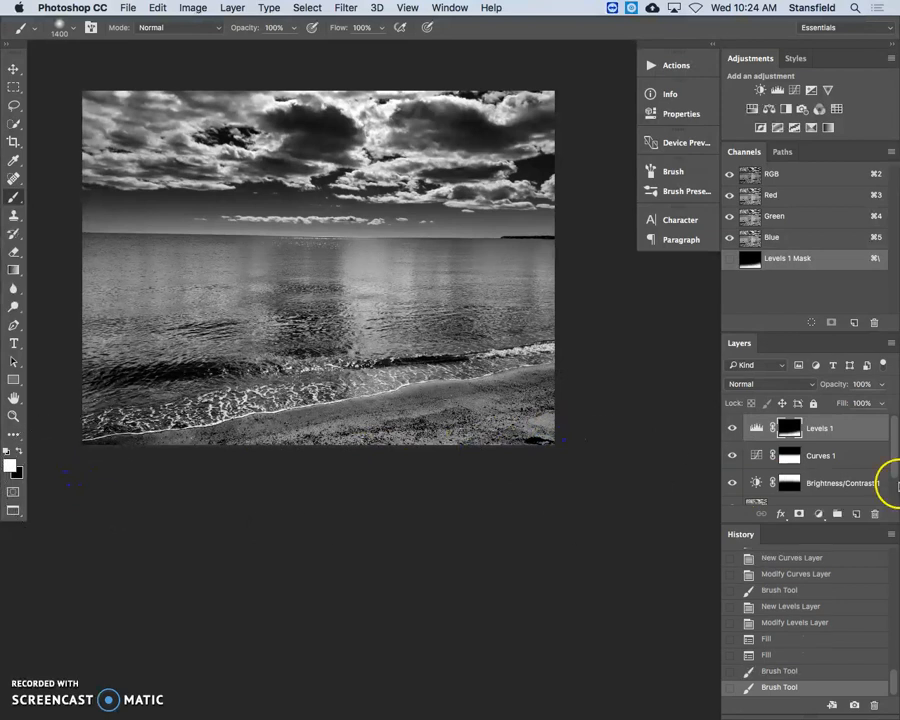
# Hide and redisplay the Levels layer to compare the sand, and examine the shoreline at 100% magnification
pyautogui.click(731, 428)
pyautogui.click(731, 428)
pyautogui.click(731, 428)
pyautogui.click(731, 428)
pyautogui.press('super+1')
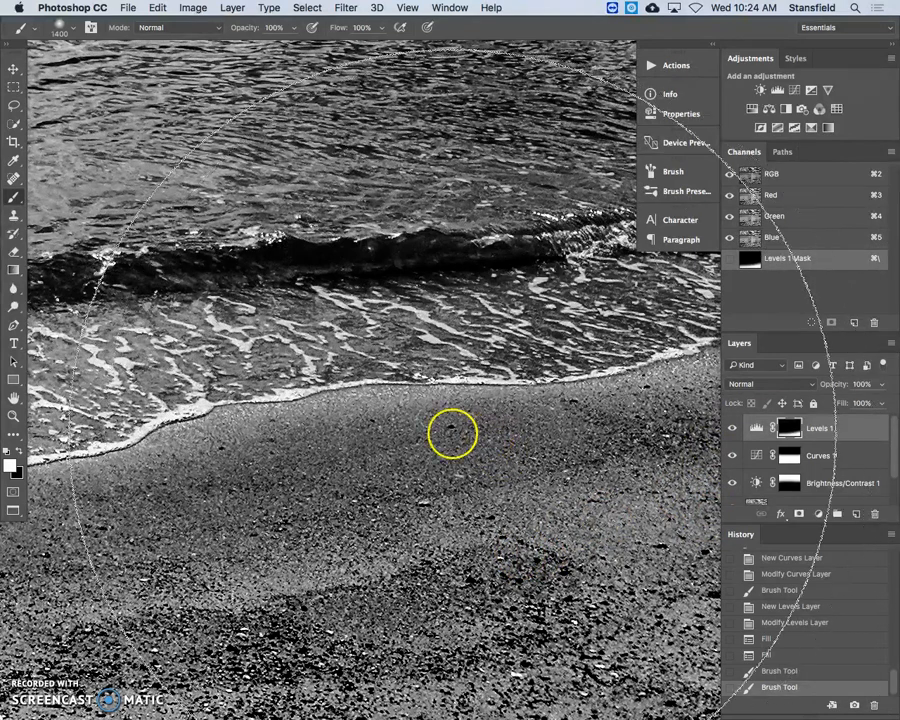
# Reduce the Brush size to 200 and fill the Levels layer's mask with black again
pyautogui.press('[')
pyautogui.press('[')
pyautogui.press('[')
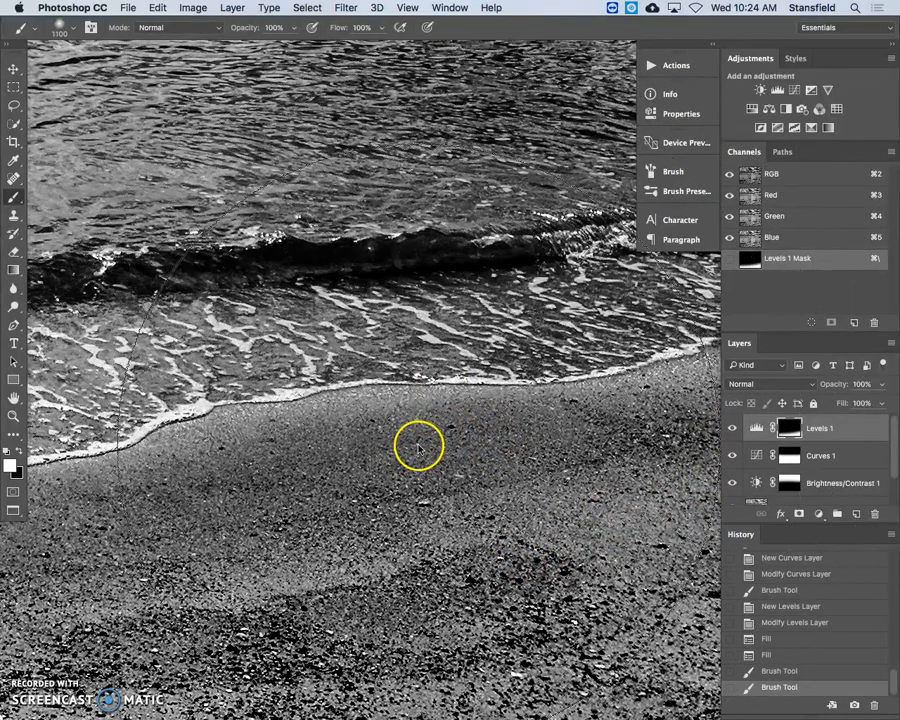
pyautogui.press('[')
pyautogui.press('[')
pyautogui.press('[')
pyautogui.press('[')
pyautogui.press('[')
pyautogui.press('[')
pyautogui.press('[')
pyautogui.press('[')
pyautogui.press('[')
pyautogui.press('[')
pyautogui.press('[')
pyautogui.press('[')
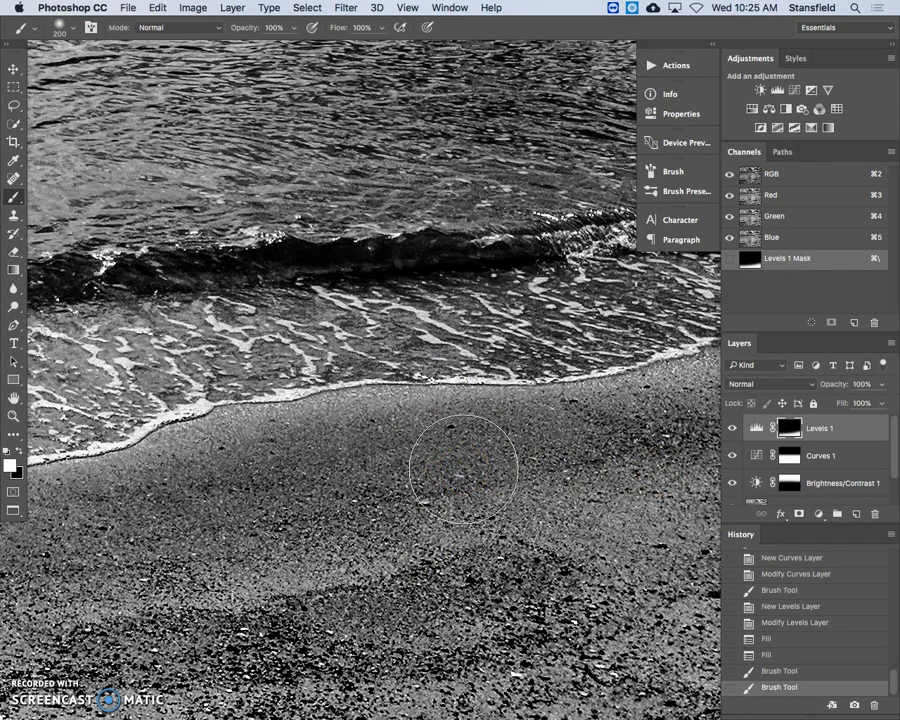
pyautogui.press('super+BackSpace')
# Paint white on the Levels mask with the size 200 Brush, following the sand just below the foam line
pyautogui.moveTo(476, 452)
pyautogui.mouseDown()
pyautogui.moveTo(492, 428)
pyautogui.moveTo(295, 448)
pyautogui.moveTo(242, 464)
pyautogui.mouseUp()
pyautogui.moveTo(315, 470); pyautogui.dragTo(735, 426)
pyautogui.moveTo(637, 424)
pyautogui.mouseDown()
pyautogui.moveTo(558, 449)
pyautogui.moveTo(379, 473)
pyautogui.mouseUp()
pyautogui.moveTo(412, 482)
pyautogui.mouseDown()
pyautogui.moveTo(624, 407)
pyautogui.moveTo(597, 403)
pyautogui.moveTo(487, 430)
pyautogui.moveTo(342, 439)
pyautogui.moveTo(381, 448)
pyautogui.moveTo(592, 354)
pyautogui.mouseUp()
pyautogui.moveTo(592, 354); pyautogui.dragTo(280, 400)
pyautogui.moveTo(308, 397); pyautogui.dragTo(628, 315)
pyautogui.moveTo(626, 316); pyautogui.dragTo(362, 360)
pyautogui.moveTo(500, 325)
pyautogui.mouseDown()
pyautogui.moveTo(360, 359)
pyautogui.moveTo(305, 378)
pyautogui.moveTo(521, 326)
pyautogui.moveTo(668, 272)
pyautogui.moveTo(342, 355)
pyautogui.moveTo(378, 332)
pyautogui.mouseUp()
pyautogui.moveTo(660, 332); pyautogui.dragTo(704, 338)
pyautogui.moveTo(633, 339)
pyautogui.mouseDown()
pyautogui.moveTo(480, 370)
pyautogui.moveTo(320, 373)
pyautogui.moveTo(313, 365)
pyautogui.moveTo(78, 388)
pyautogui.mouseUp()
pyautogui.moveTo(578, 336); pyautogui.dragTo(195, 283)
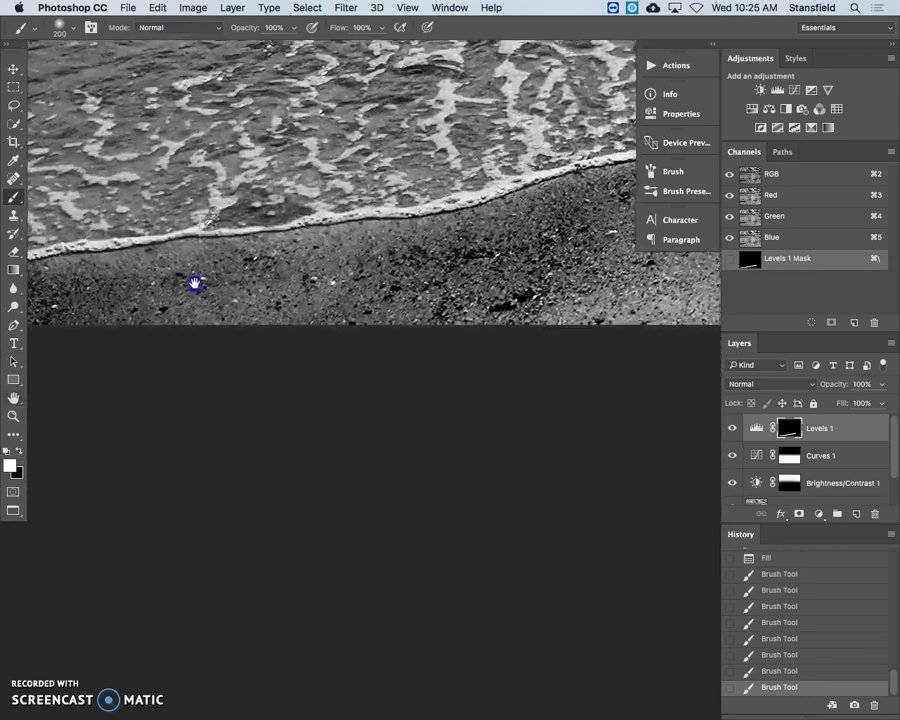
pyautogui.moveTo(68, 281); pyautogui.dragTo(544, 281)
pyautogui.moveTo(317, 295); pyautogui.dragTo(110, 290)
pyautogui.moveTo(189, 289)
pyautogui.mouseDown()
pyautogui.moveTo(627, 293)
pyautogui.moveTo(102, 291)
pyautogui.mouseUp()
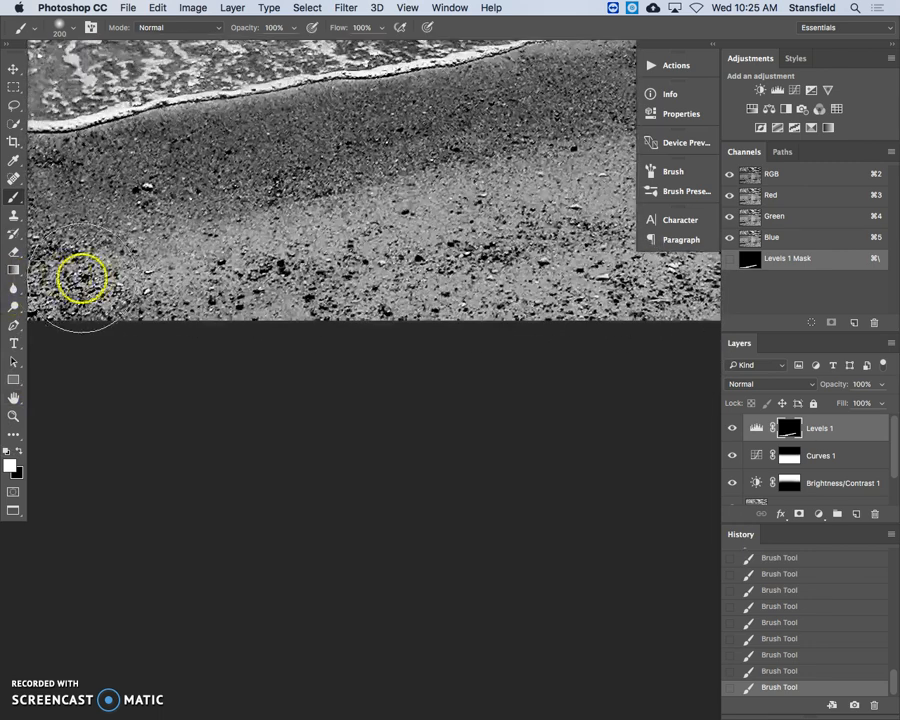
# Paint the remaining sand down to the image's lower corners white on the Levels mask
pyautogui.press('super+minus')
pyautogui.moveTo(437, 319); pyautogui.dragTo(330, 322)
pyautogui.moveTo(190, 334)
pyautogui.mouseDown()
pyautogui.moveTo(227, 342)
pyautogui.moveTo(629, 312)
pyautogui.moveTo(335, 318)
pyautogui.moveTo(285, 330)
pyautogui.mouseUp()
pyautogui.moveTo(618, 333); pyautogui.dragTo(389, 384)
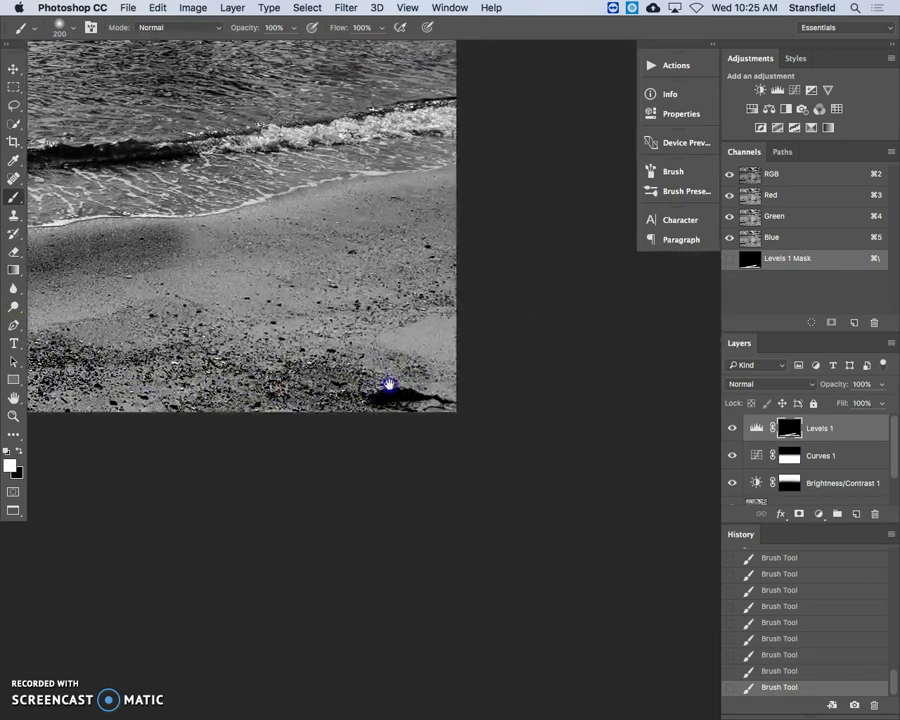
pyautogui.moveTo(409, 210)
pyautogui.mouseDown()
pyautogui.moveTo(187, 249)
pyautogui.moveTo(464, 193)
pyautogui.mouseUp()
pyautogui.moveTo(387, 241); pyautogui.dragTo(654, 213)
pyautogui.moveTo(533, 199)
pyautogui.mouseDown()
pyautogui.moveTo(243, 241)
pyautogui.moveTo(340, 293)
pyautogui.moveTo(187, 327)
pyautogui.moveTo(478, 323)
pyautogui.moveTo(418, 314)
pyautogui.moveTo(90, 374)
pyautogui.moveTo(656, 314)
pyautogui.moveTo(93, 319)
pyautogui.mouseUp()
pyautogui.moveTo(358, 230)
pyautogui.mouseDown()
pyautogui.moveTo(213, 285)
pyautogui.moveTo(411, 273)
pyautogui.moveTo(416, 303)
pyautogui.moveTo(325, 374)
pyautogui.moveTo(459, 375)
pyautogui.mouseUp()
pyautogui.press('super+0')
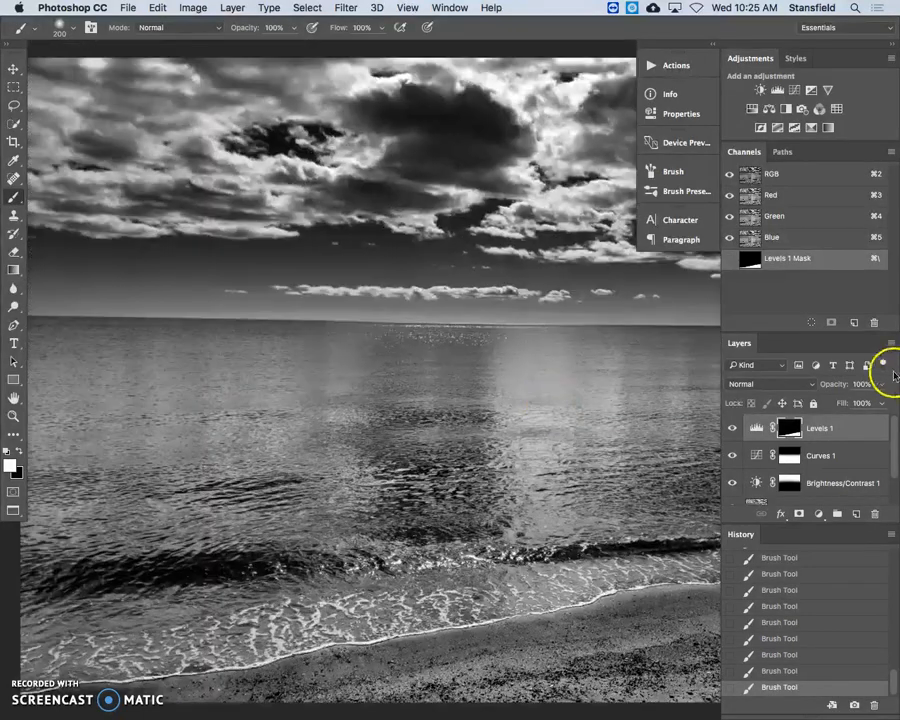
# Compare the whole image with and without the Levels adjustment, and delete the Levels layer
pyautogui.press('super+minus')
pyautogui.moveTo(487, 420); pyautogui.dragTo(358, 305)
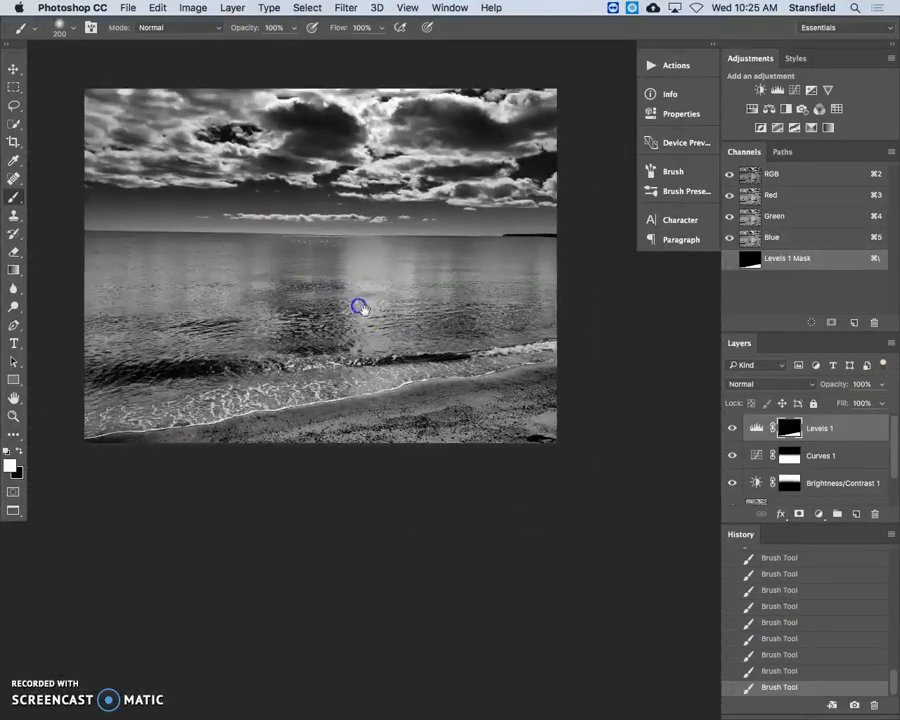
pyautogui.click(729, 428)
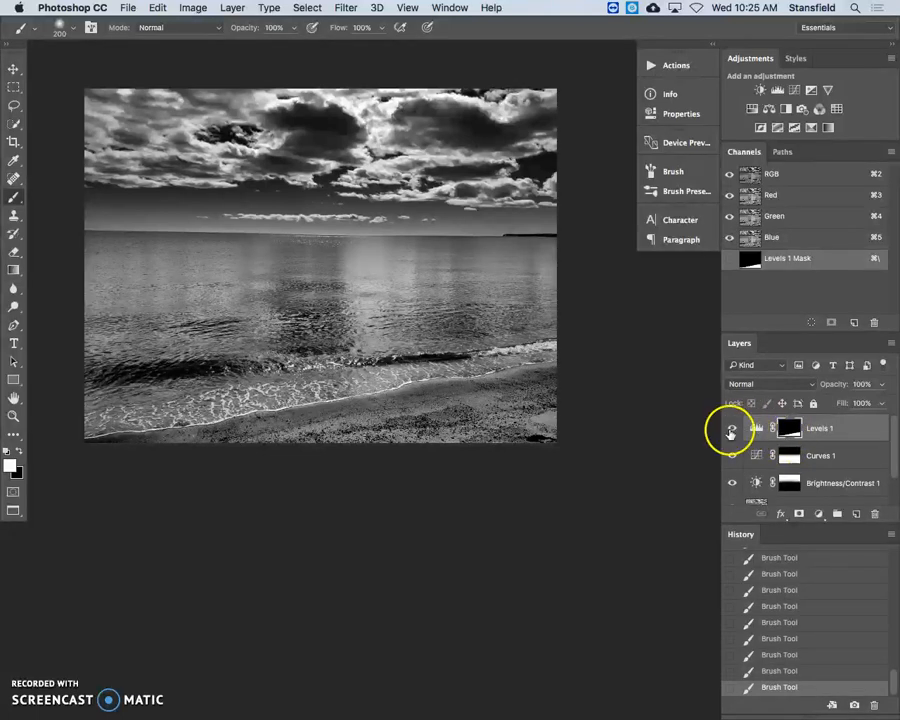
pyautogui.click(731, 431)
pyautogui.click(730, 431)
pyautogui.moveTo(858, 440); pyautogui.dragTo(875, 515)
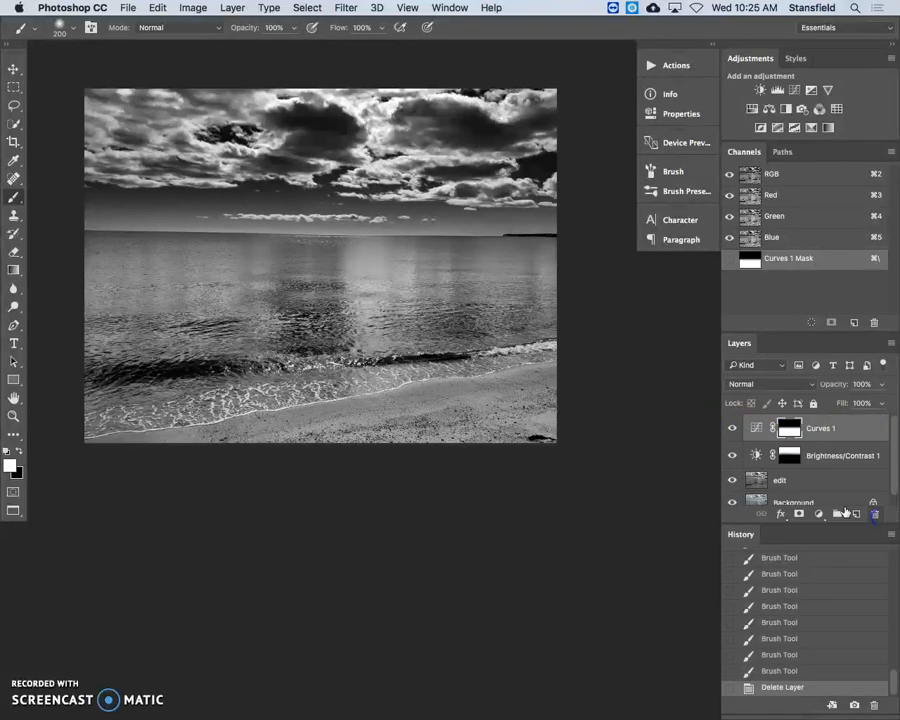
# Hide and redisplay the Curves, Brightness/Contrast and edit layers to compare the effect of each on the photo
pyautogui.click(731, 428)
pyautogui.click(730, 456)
pyautogui.click(733, 481)
pyautogui.click(733, 481)
pyautogui.click(731, 456)
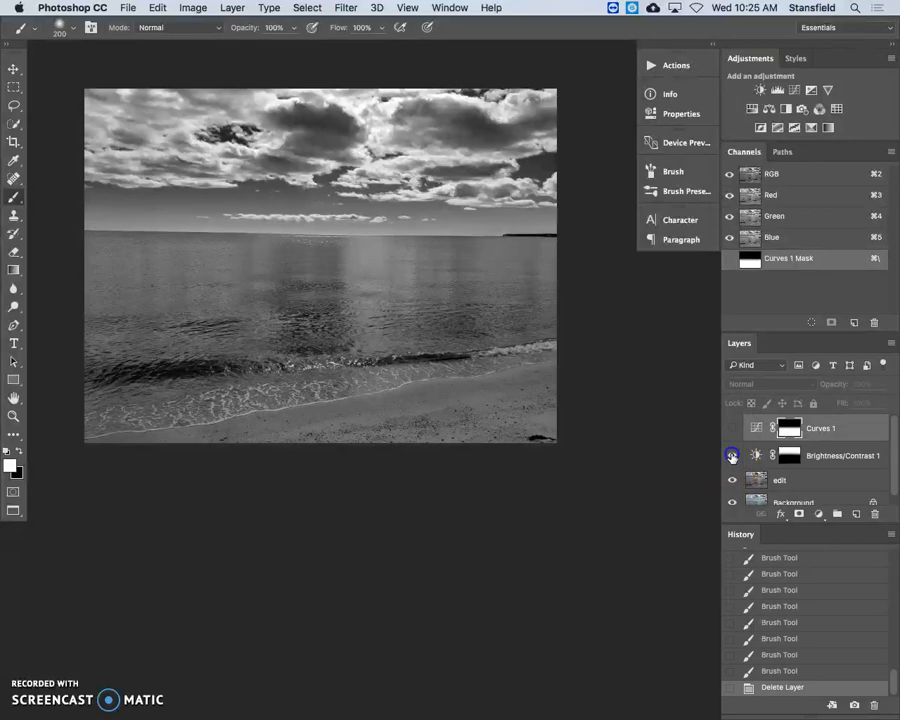
pyautogui.click(731, 428)
pyautogui.click(733, 428)
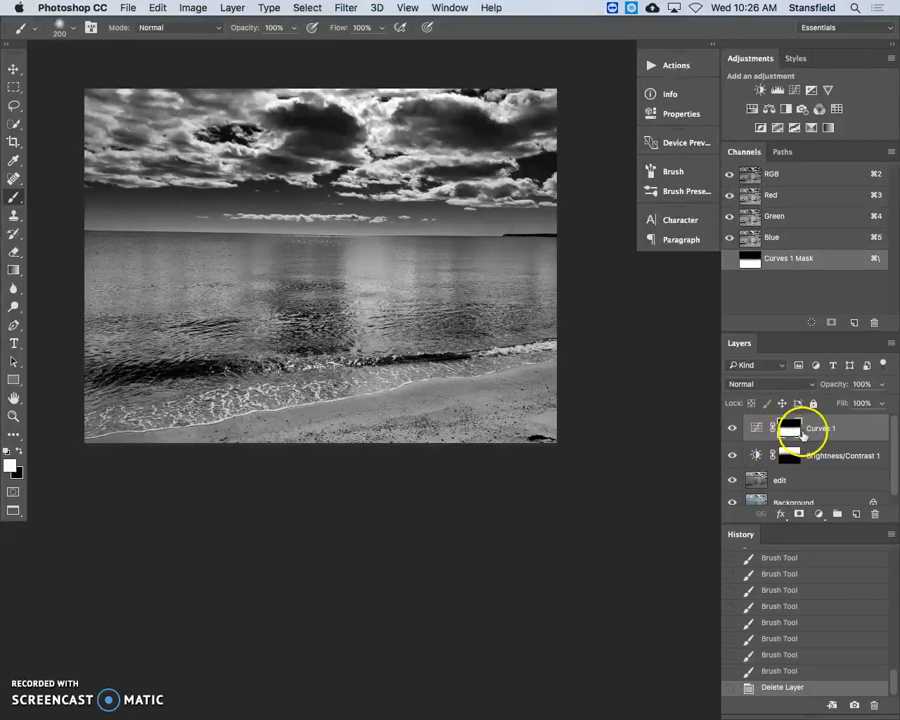
pyautogui.click(733, 430)
pyautogui.click(733, 430)
# Switch to the Dodge tool to examine its Range and Exposure options, and look through the available adjustment layer types
pyautogui.click(14, 305)
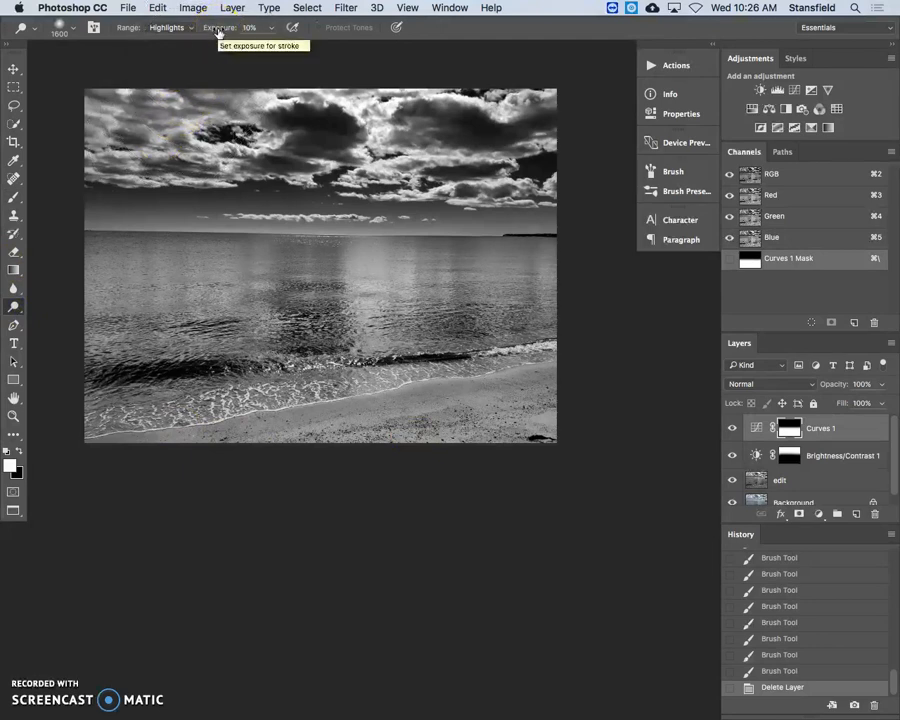
pyautogui.click(822, 513)
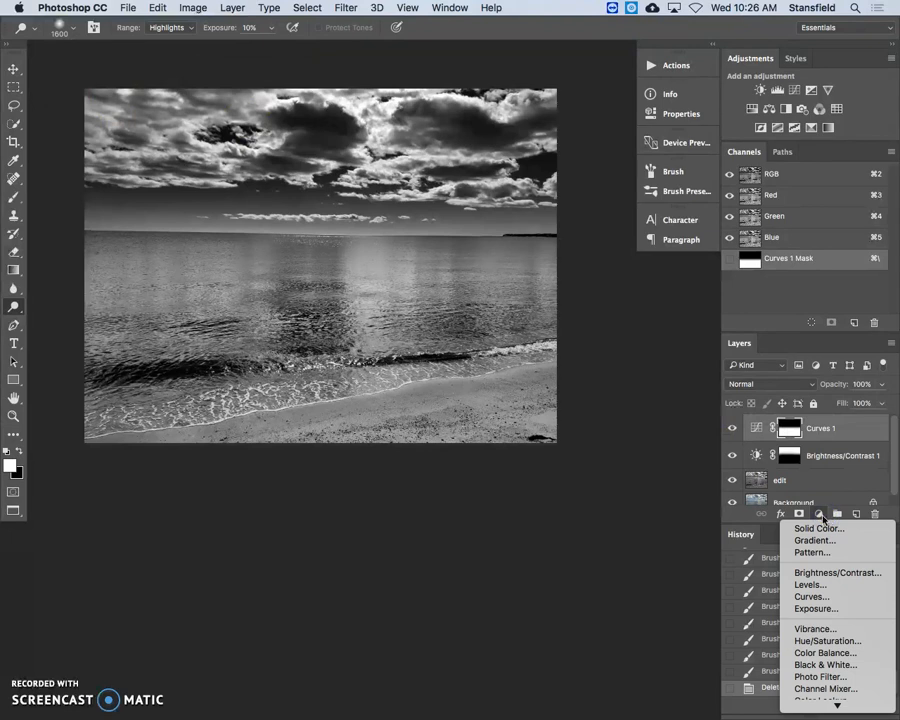
pyautogui.scroll(-3, 800, 640)
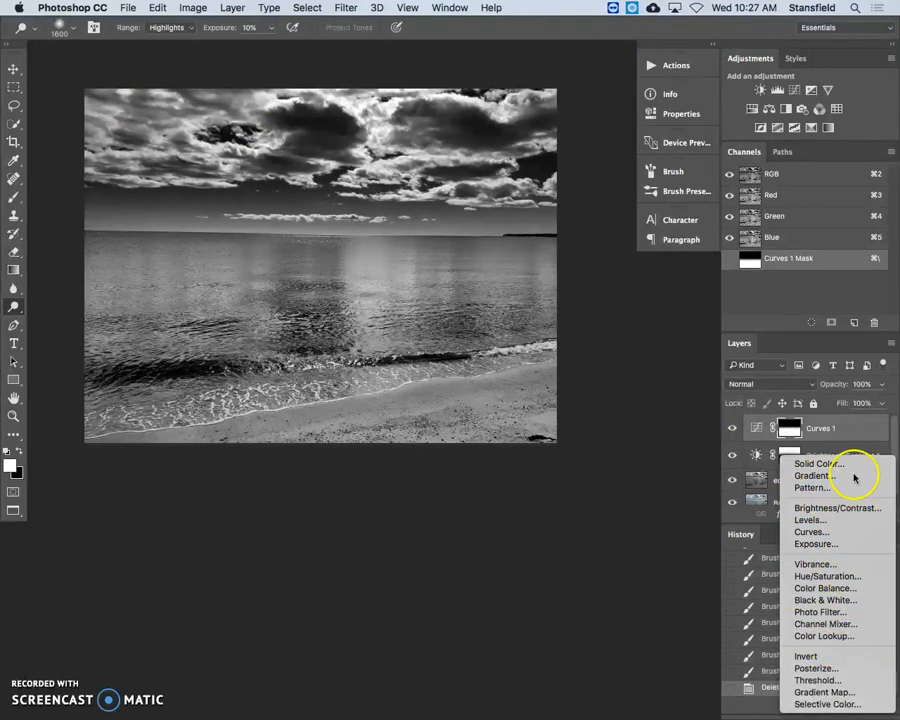
pyautogui.click(810, 430)
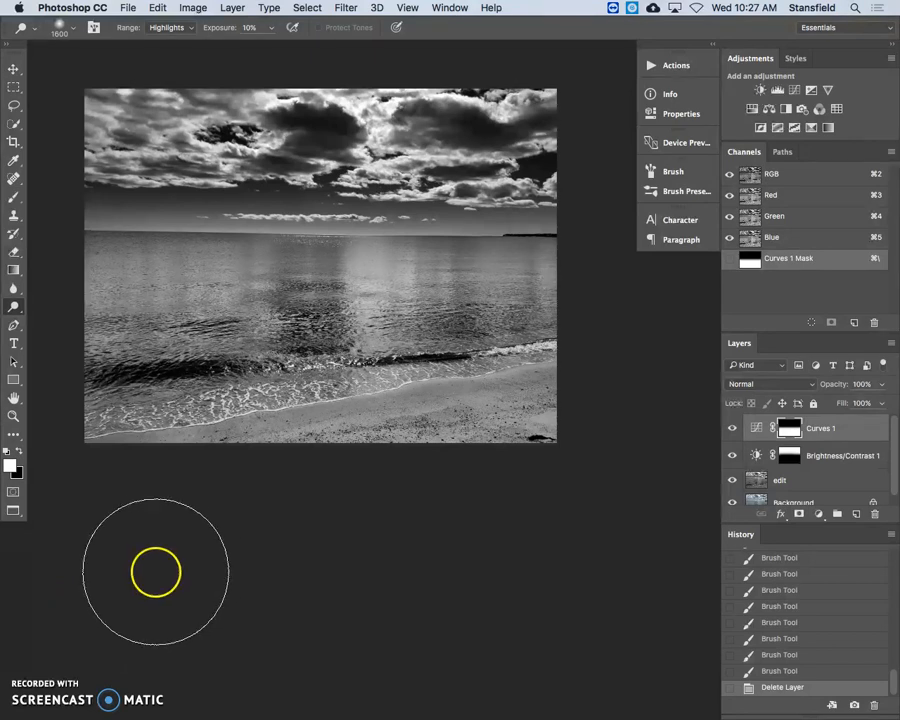
# Hide all layers above the Background to review the original color photo, and redisplay them one by one
pyautogui.moveTo(732, 428); pyautogui.dragTo(735, 485)
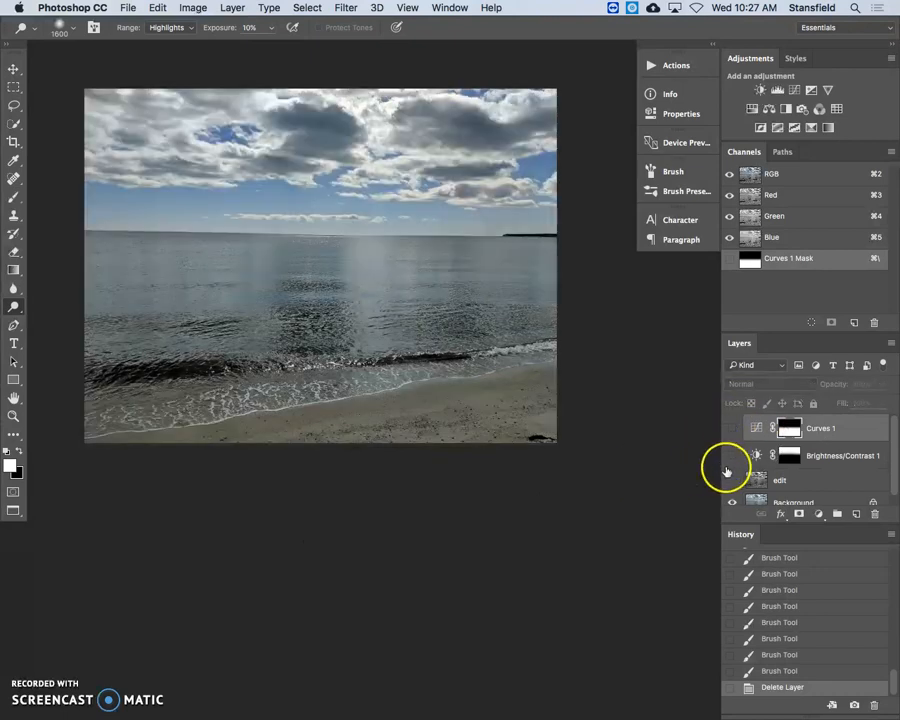
pyautogui.click(731, 482)
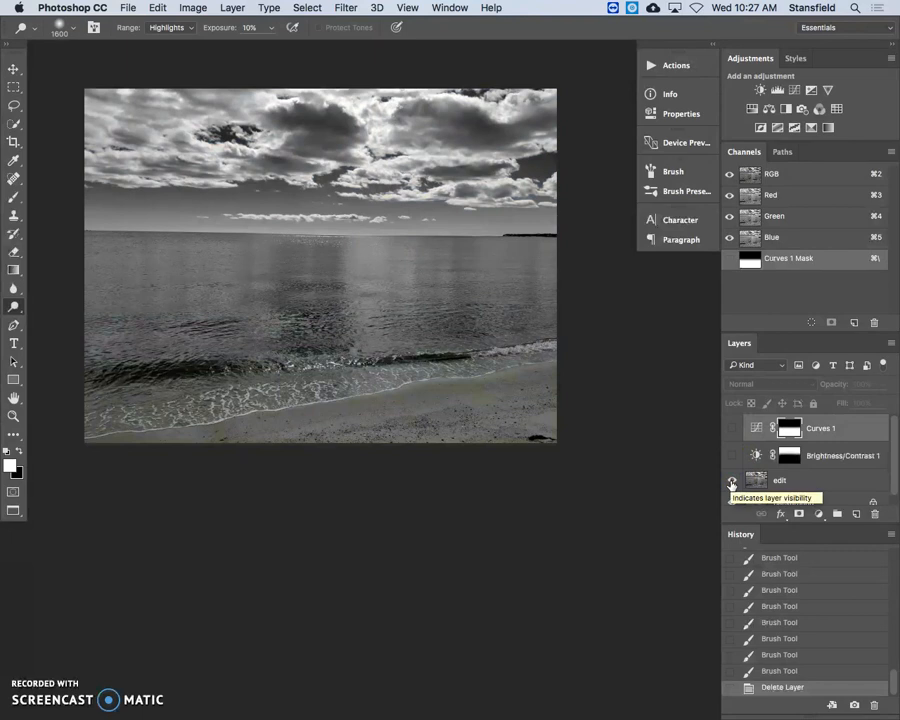
pyautogui.click(733, 455)
pyautogui.click(733, 428)
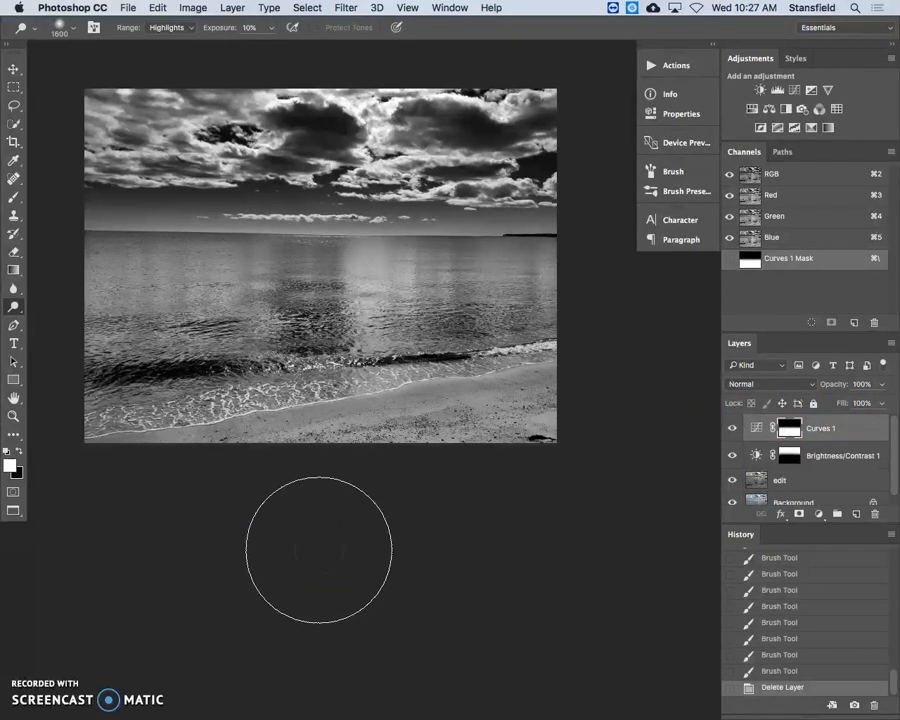
pyautogui.click(160, 559)
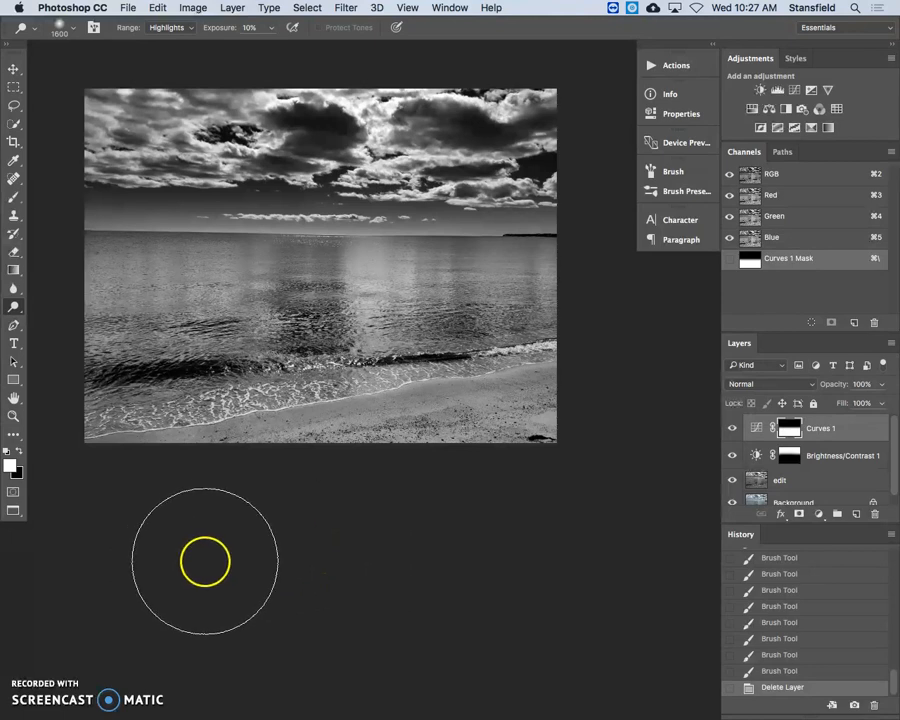